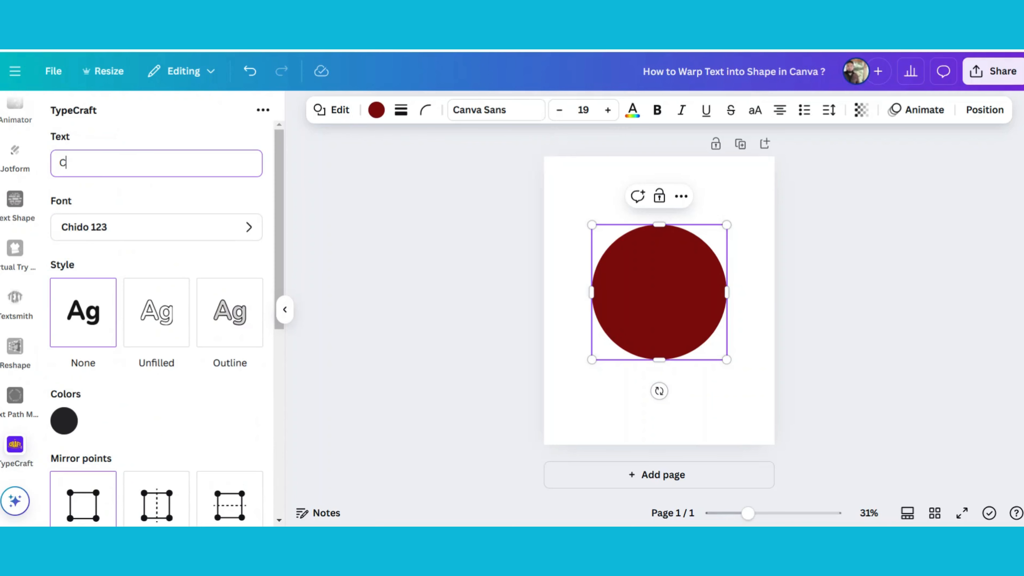
# Step: Enter CANVA as the TypeCraft text and arch its upper edge into a wide half-circle curve
pyautogui.write('ANVA')
pyautogui.scroll(-9, 161, 290)
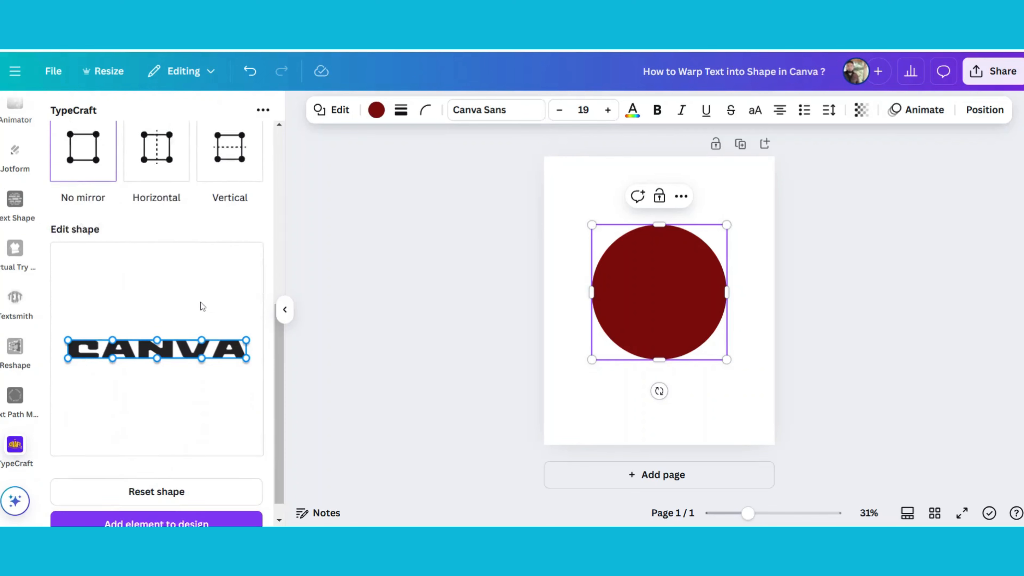
pyautogui.moveTo(157, 317); pyautogui.dragTo(215, 254)
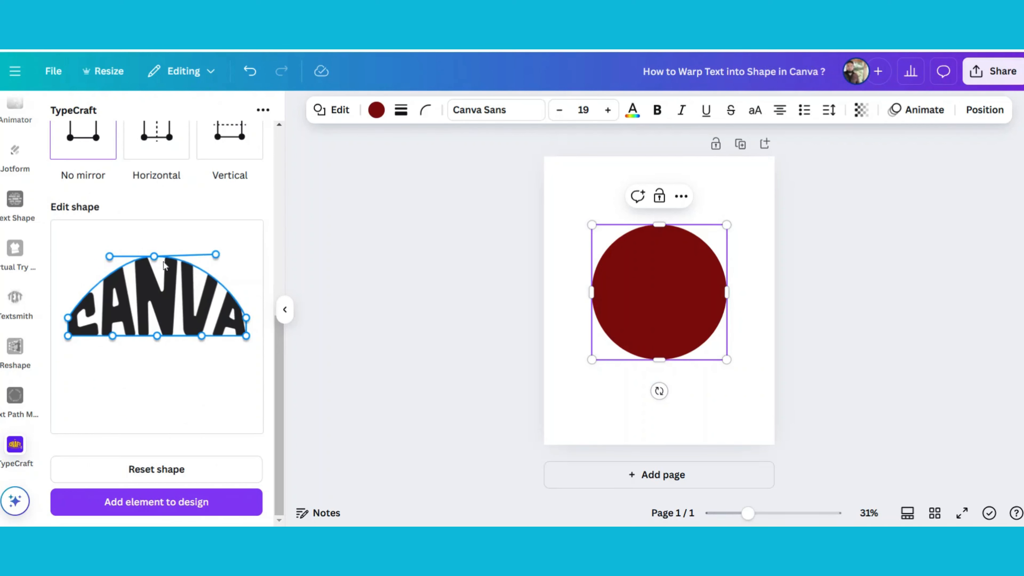
pyautogui.moveTo(110, 257); pyautogui.dragTo(85, 253)
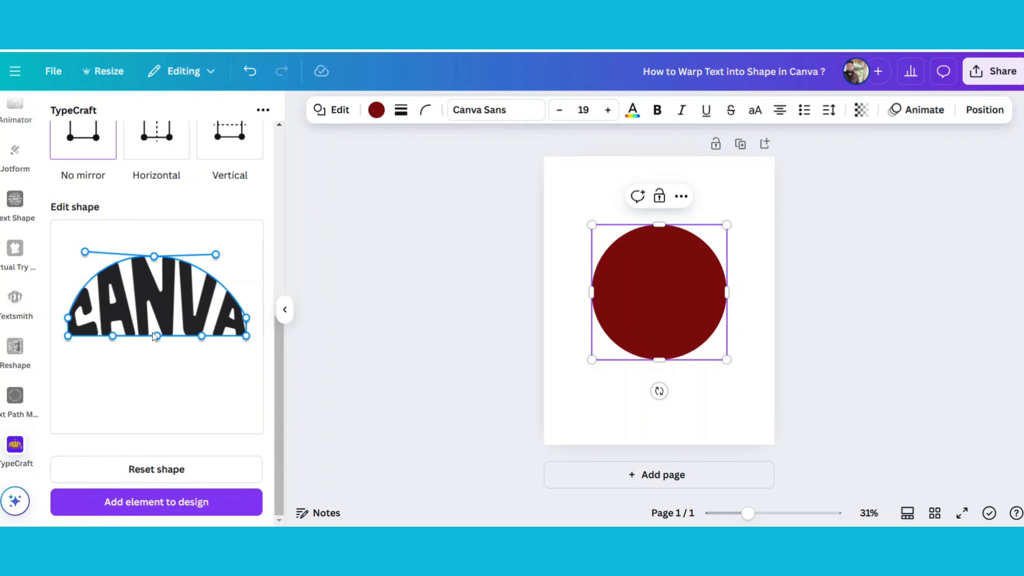
# Step: Bow the lower edge of the CANVA text downward and adjust its lower corner points to form a round shape
pyautogui.moveTo(157, 338); pyautogui.dragTo(231, 422)
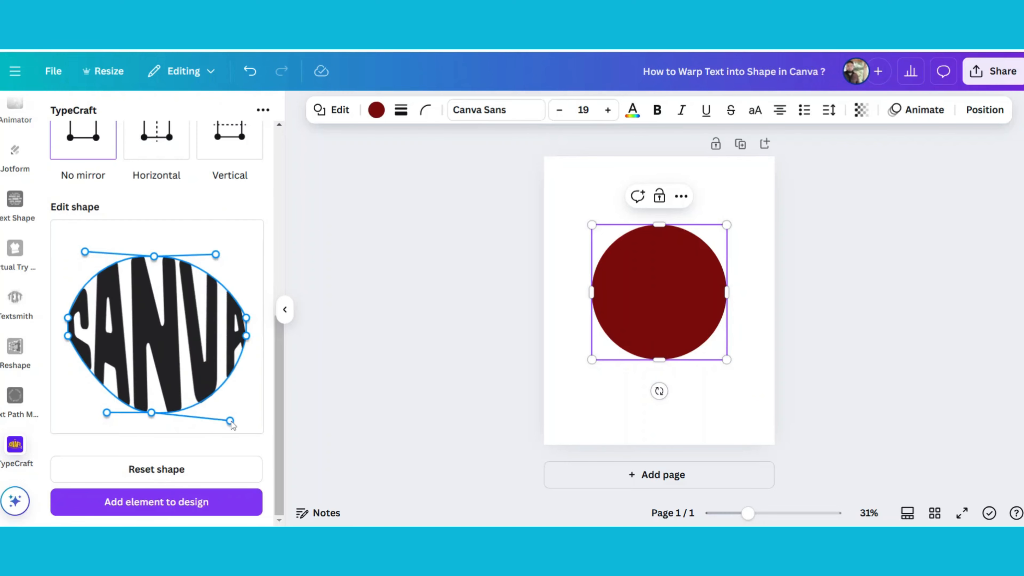
pyautogui.moveTo(107, 413); pyautogui.dragTo(75, 420)
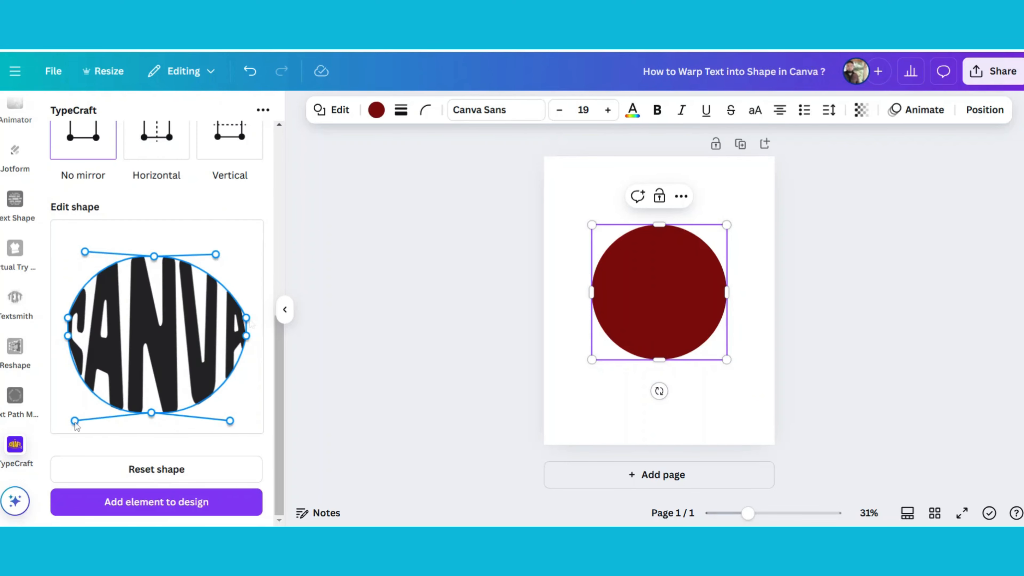
pyautogui.moveTo(247, 337); pyautogui.dragTo(247, 351)
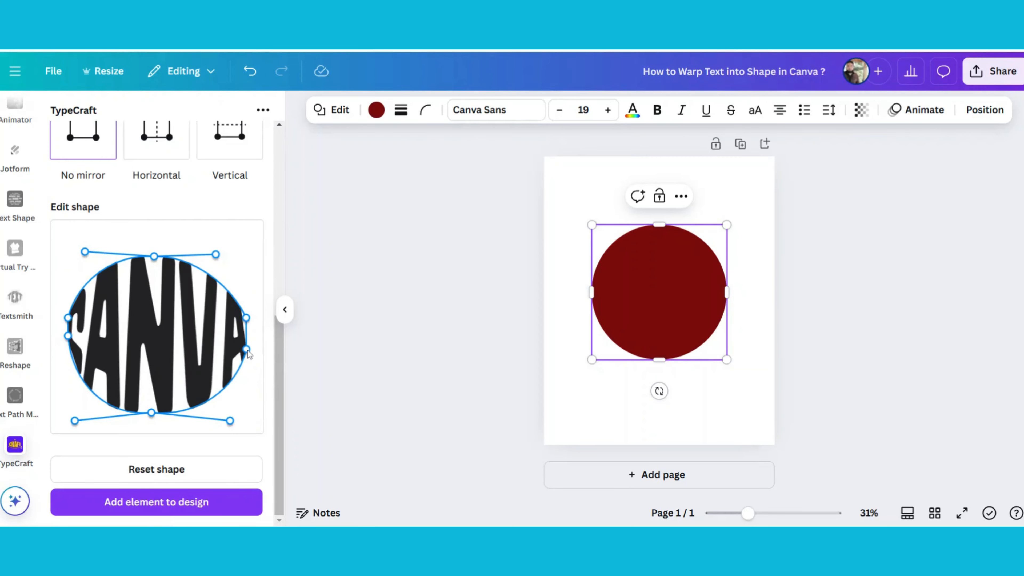
pyautogui.moveTo(67, 336); pyautogui.dragTo(71, 353)
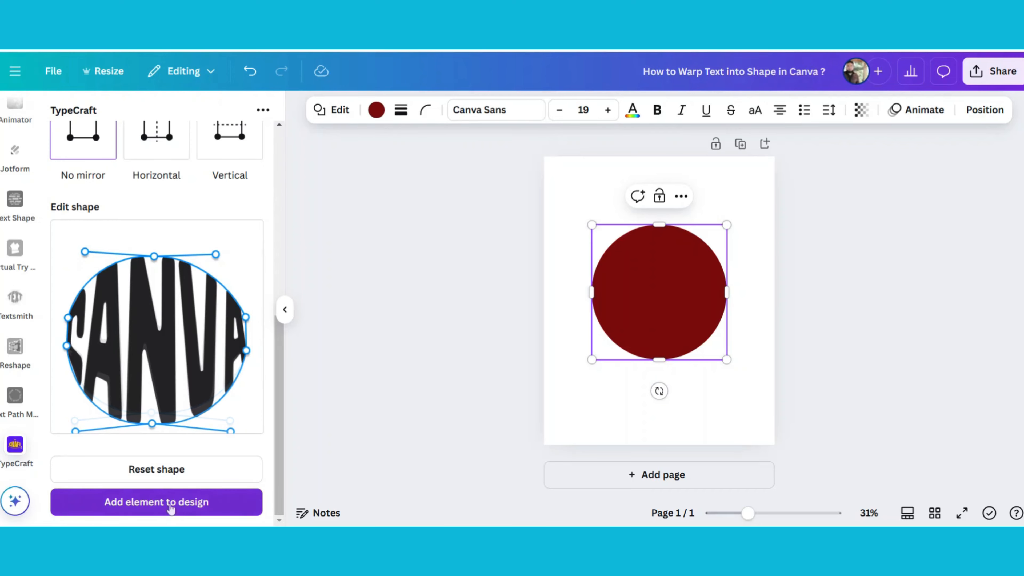
# Step: Add the warped CANVA text to the design and resize and position it over the dark red circle
pyautogui.click(161, 503)
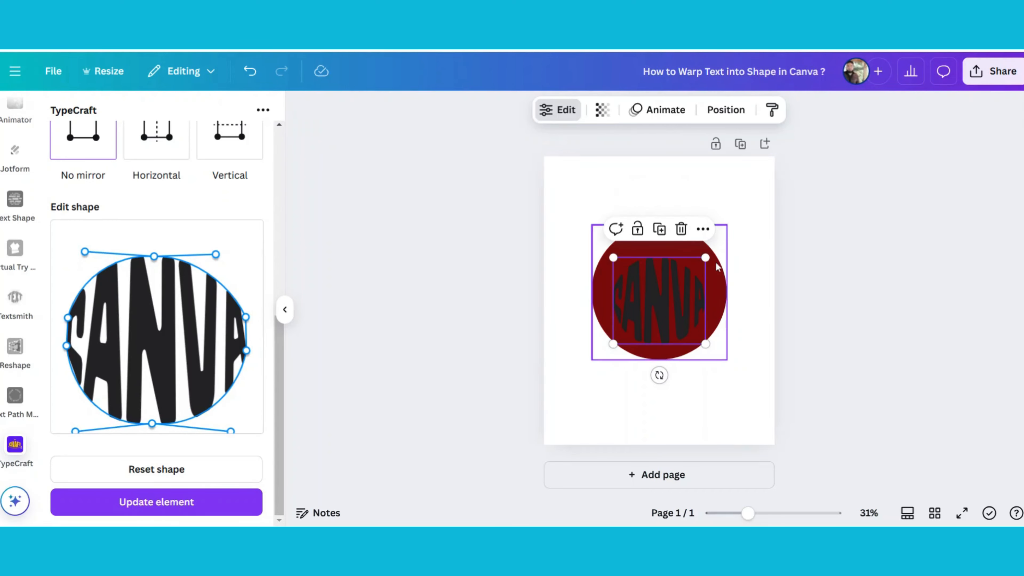
pyautogui.moveTo(706, 258); pyautogui.dragTo(723, 227)
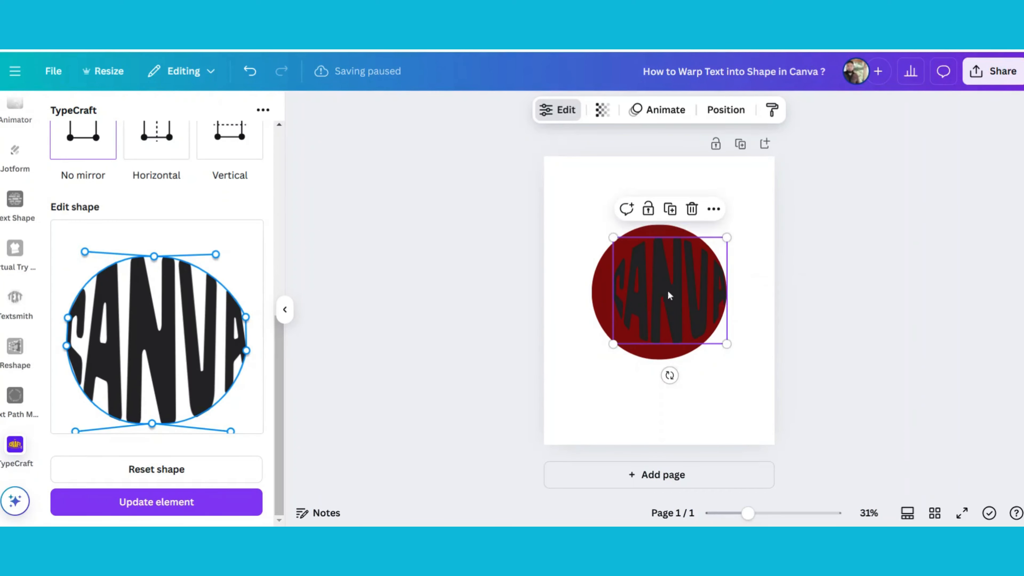
pyautogui.moveTo(612, 237)
pyautogui.mouseDown()
pyautogui.moveTo(591, 222)
pyautogui.moveTo(595, 234)
pyautogui.mouseUp()
pyautogui.moveTo(599, 344); pyautogui.dragTo(592, 349)
pyautogui.moveTo(647, 319); pyautogui.dragTo(647, 314)
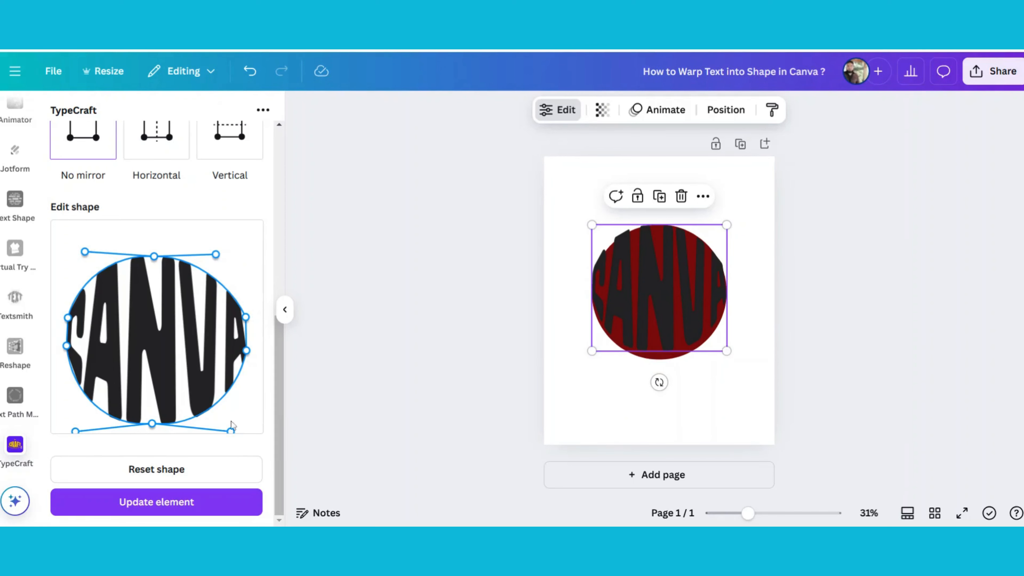
# Step: Extend the bottom curve of the warped text further down, update the element, and realign it with the circle
pyautogui.moveTo(150, 422); pyautogui.dragTo(152, 433)
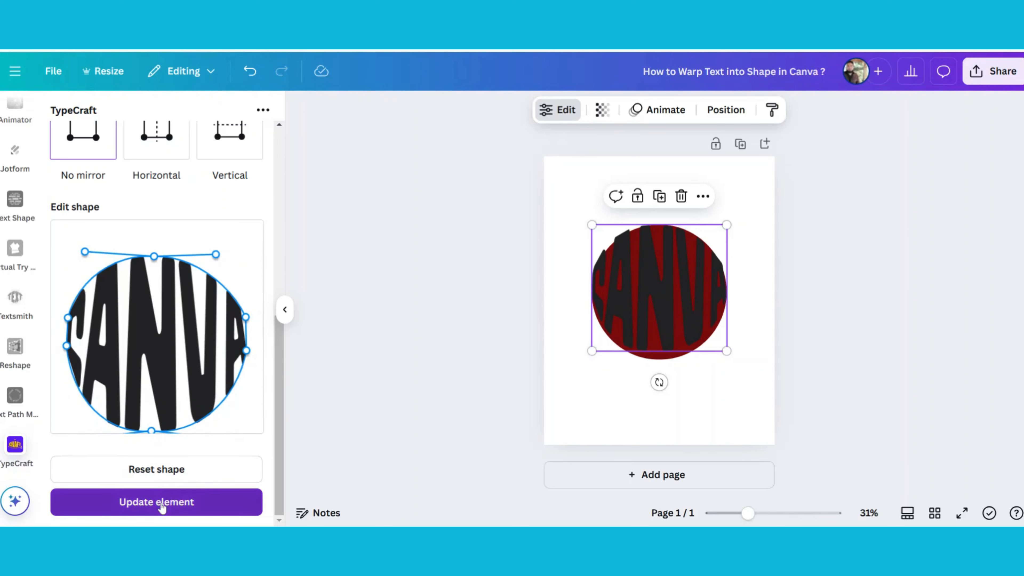
pyautogui.click(173, 504)
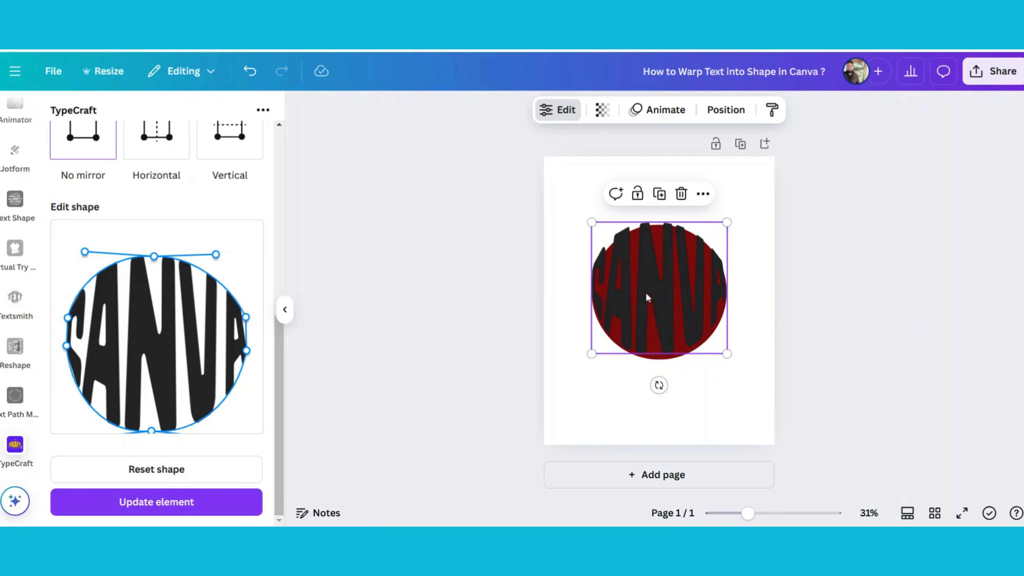
pyautogui.moveTo(646, 293); pyautogui.dragTo(651, 294)
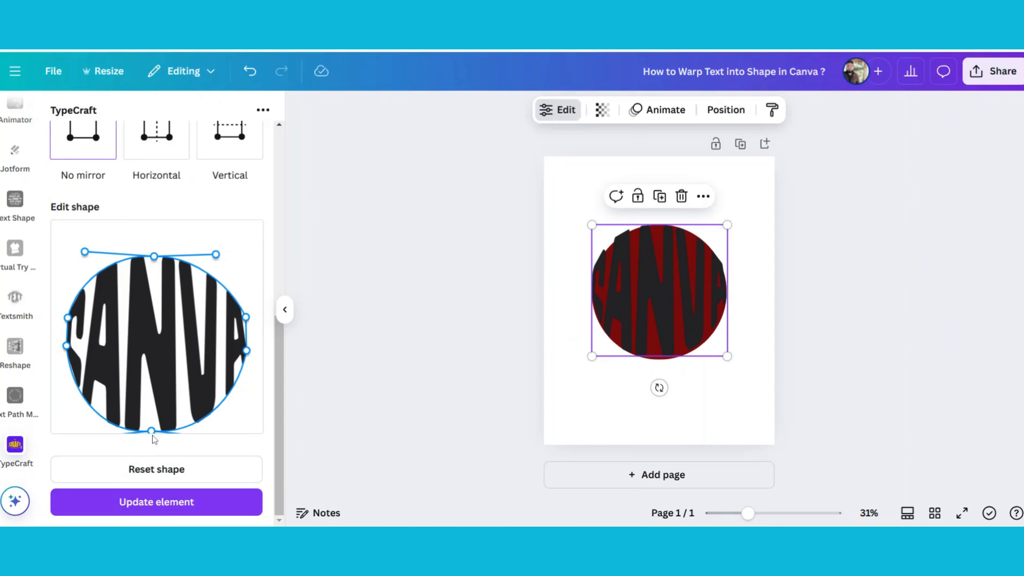
pyautogui.moveTo(152, 436); pyautogui.dragTo(151, 435)
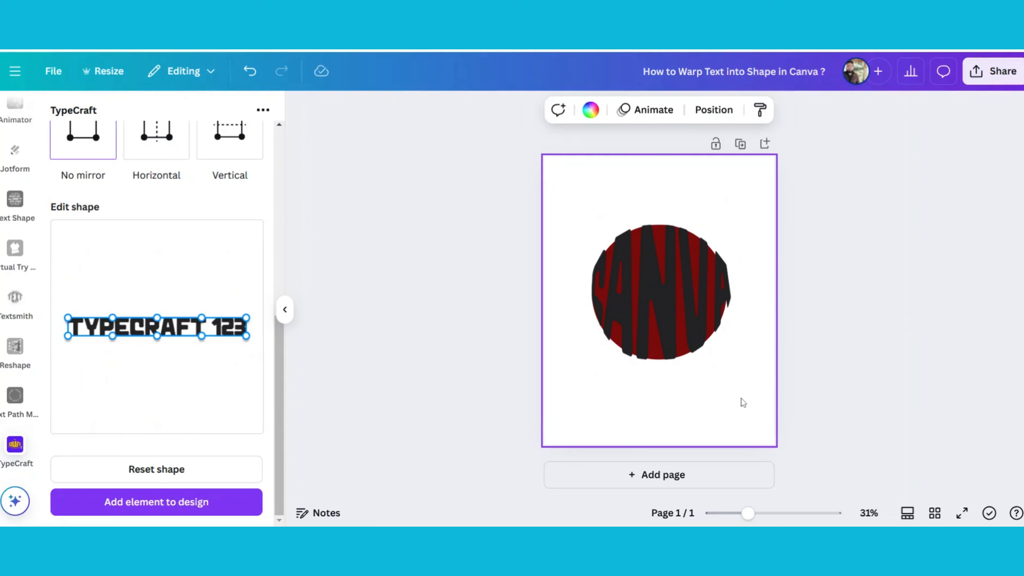
# Step: Download the design as a PNG with a transparent background
pyautogui.click(991, 70)
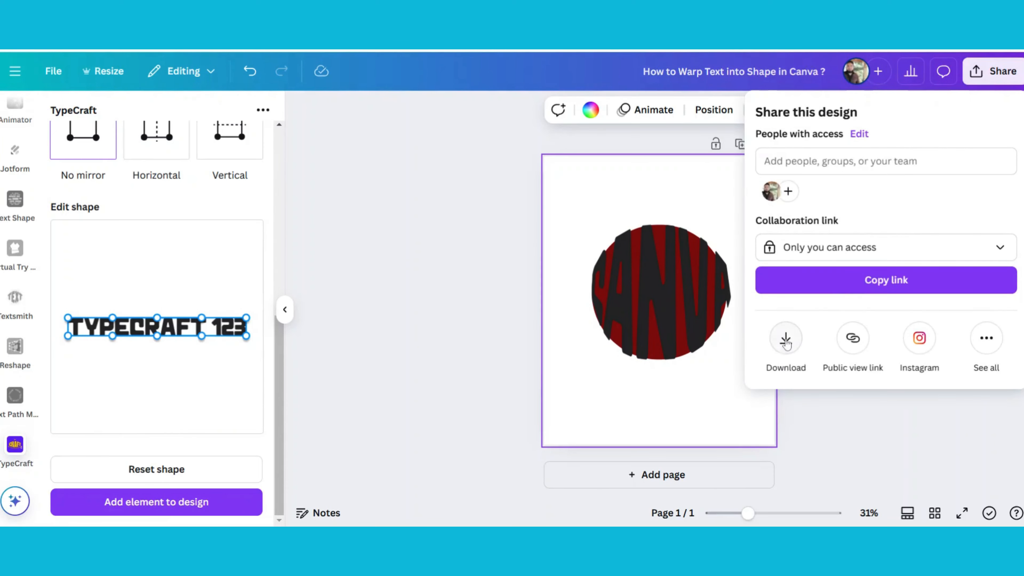
pyautogui.click(787, 338)
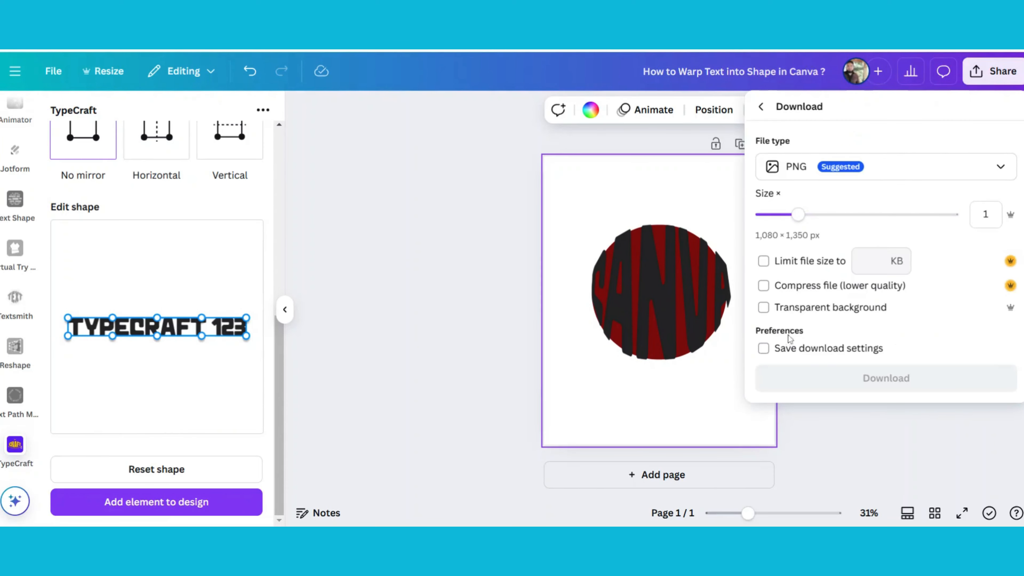
pyautogui.click(763, 309)
pyautogui.click(824, 378)
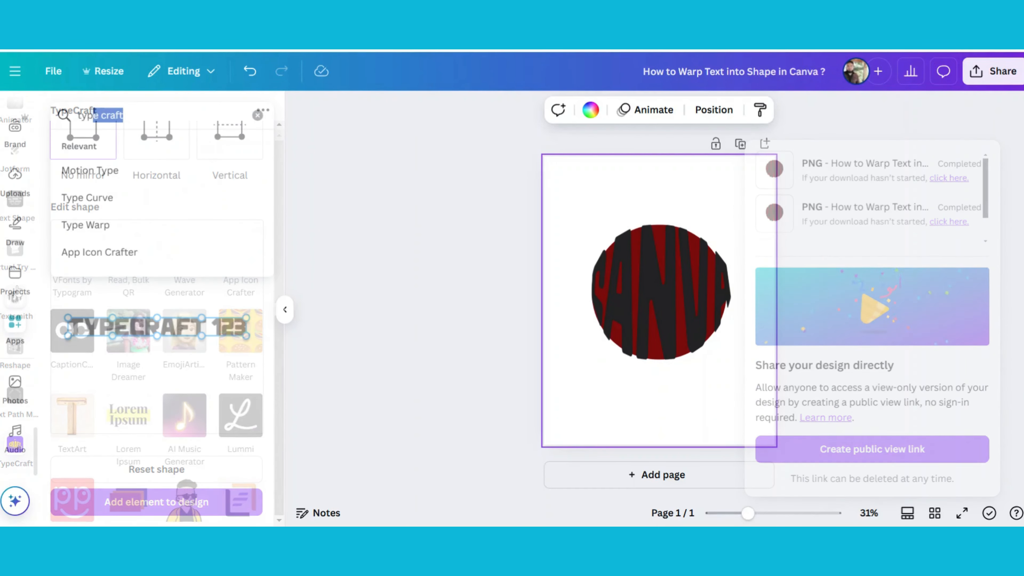
# Step: Find the Shape Cropper app and open it
pyautogui.write('SHAPE cr')
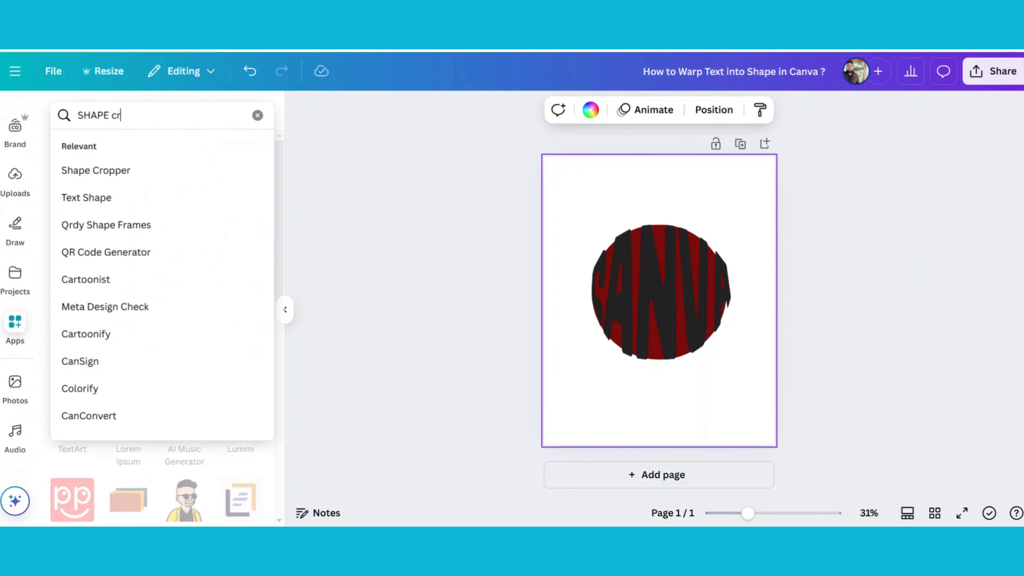
pyautogui.click(92, 176)
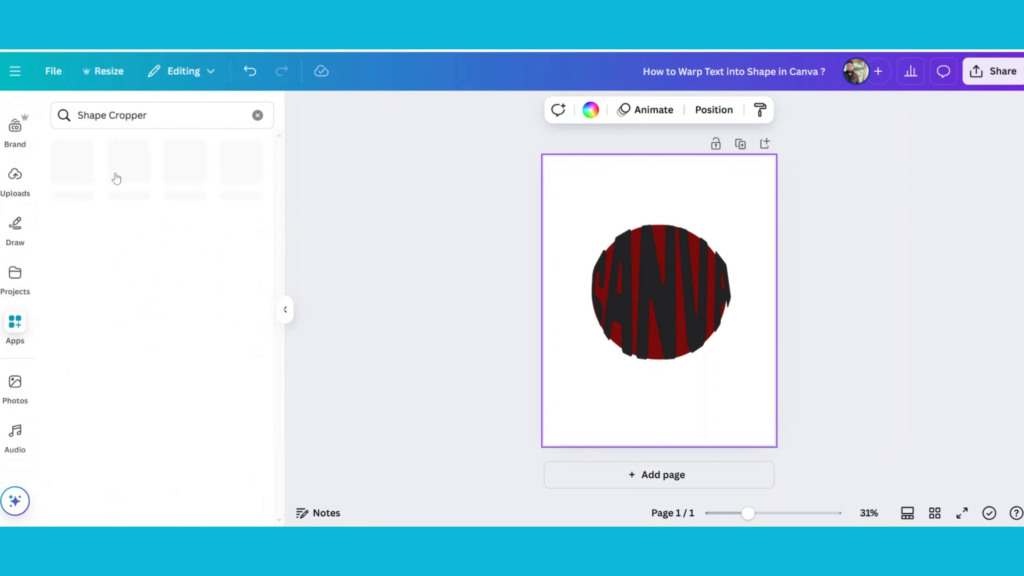
pyautogui.click(72, 173)
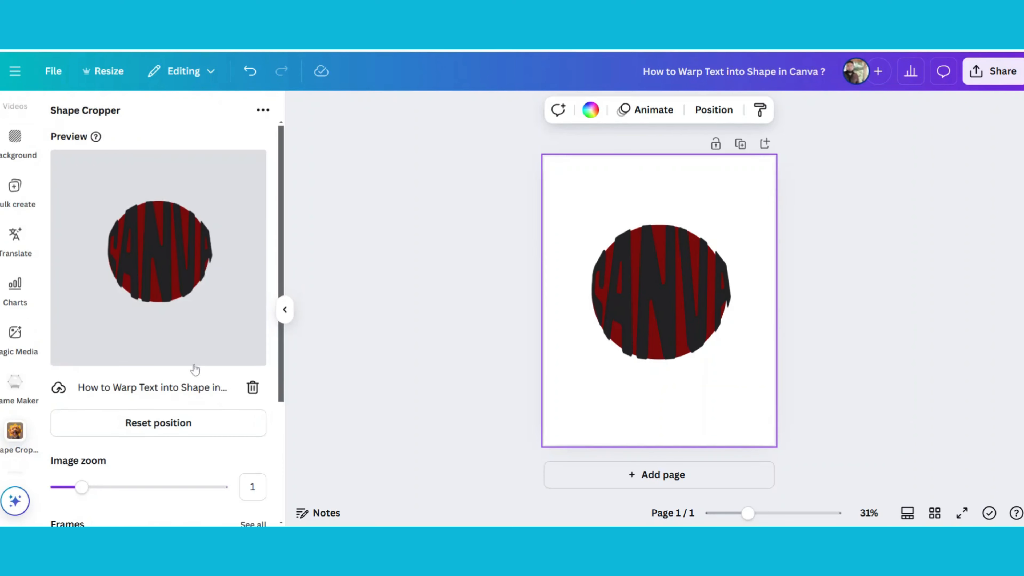
# Step: Apply the circle frame to the uploaded CANVA image and fit the artwork inside it at an image zoom of 1.9
pyautogui.scroll(-4, 158, 442)
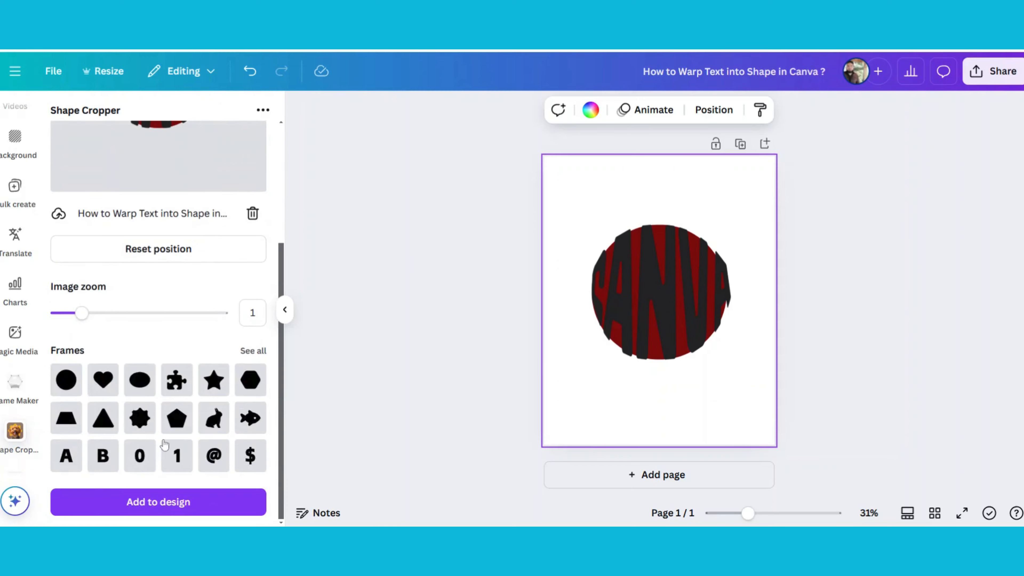
pyautogui.click(67, 387)
pyautogui.scroll(3, 153, 359)
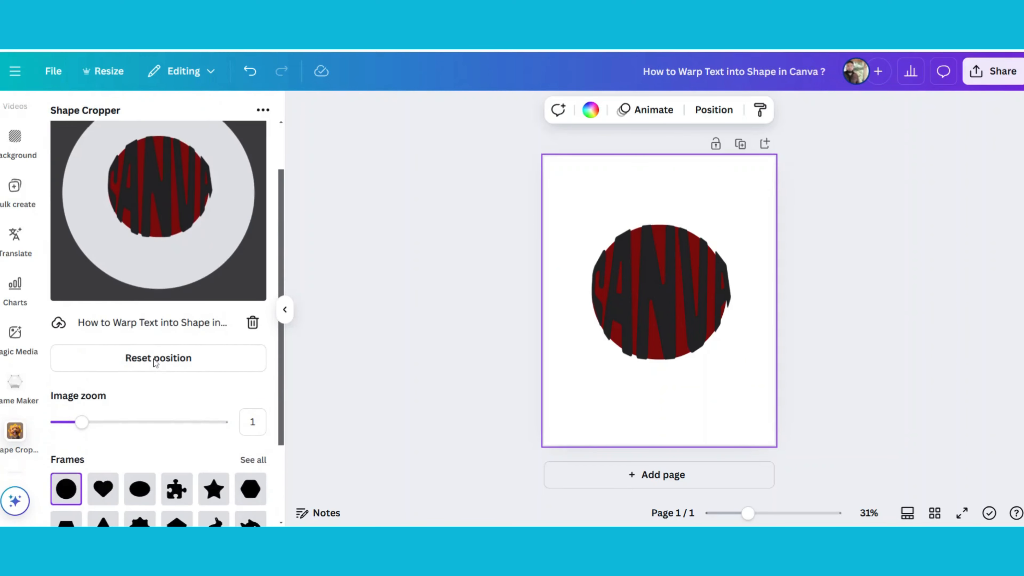
pyautogui.moveTo(83, 419); pyautogui.dragTo(113, 419)
pyautogui.moveTo(171, 236); pyautogui.dragTo(172, 252)
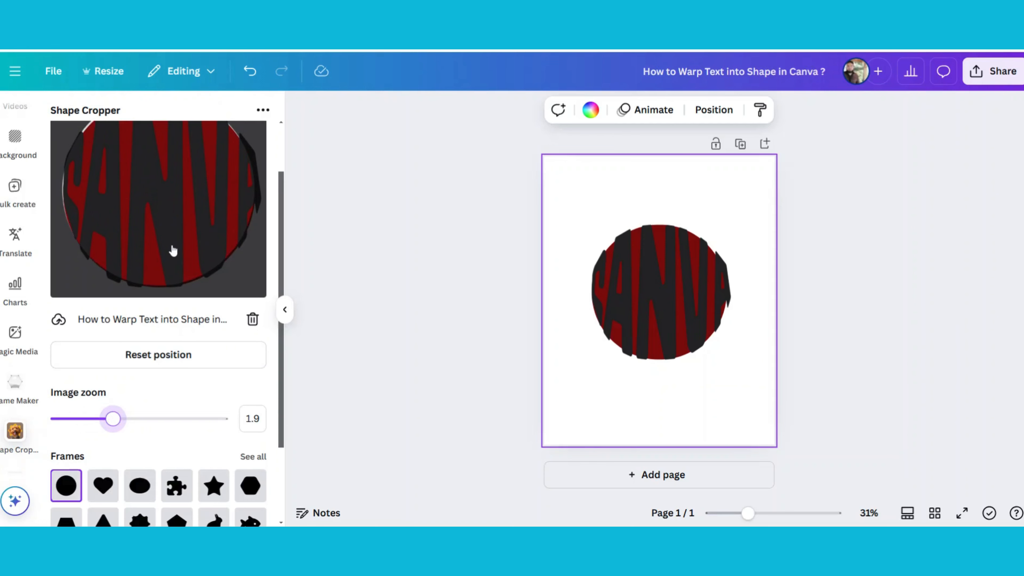
pyautogui.scroll(2, 226, 280)
pyautogui.moveTo(194, 299); pyautogui.dragTo(193, 297)
pyautogui.scroll(-4, 193, 297)
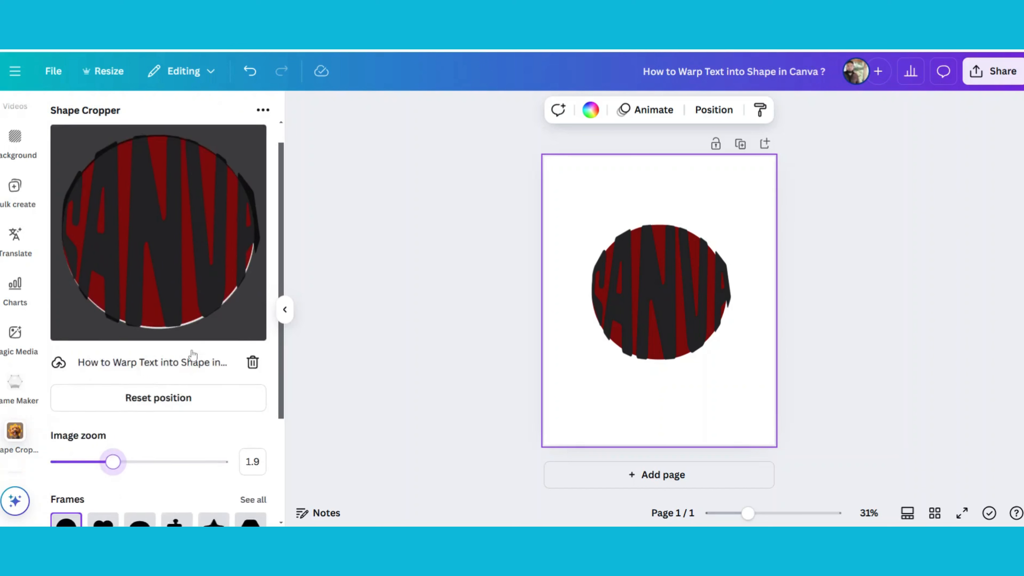
# Step: Refine the crop by recentering the artwork in the circle frame and setting the image zoom to 1.94
pyautogui.moveTo(113, 313); pyautogui.dragTo(117, 316)
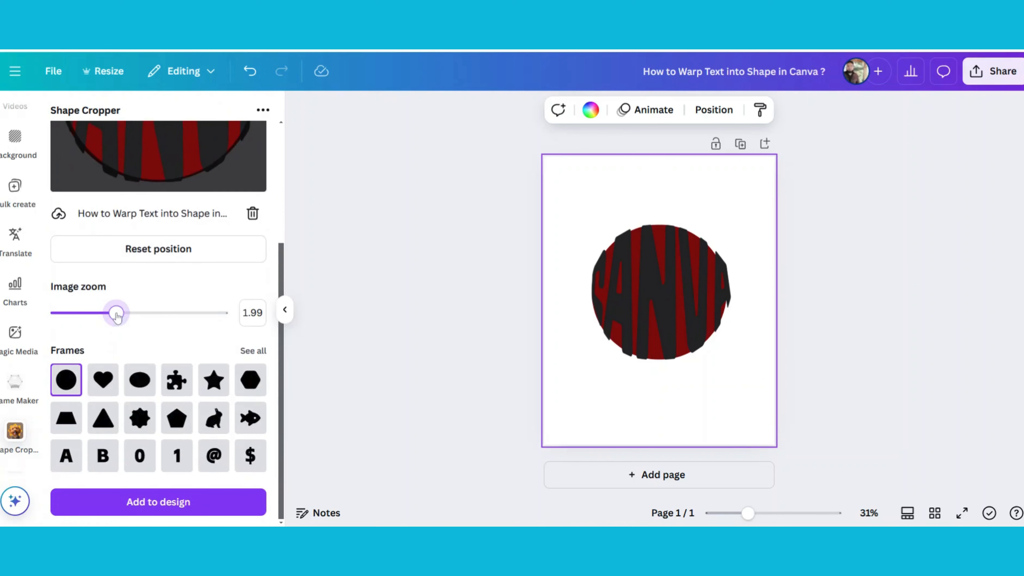
pyautogui.scroll(3, 196, 308)
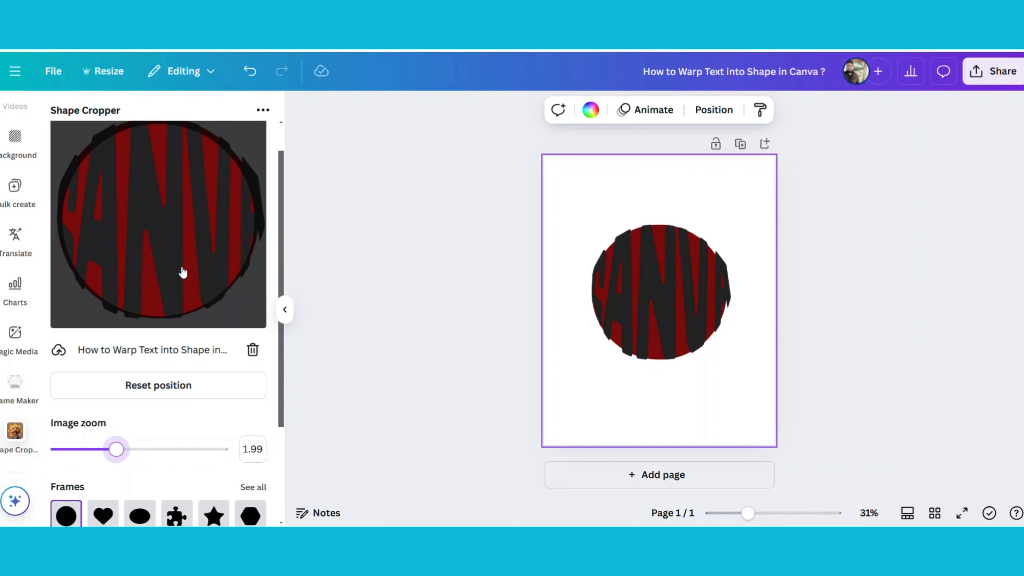
pyautogui.moveTo(178, 256); pyautogui.dragTo(180, 259)
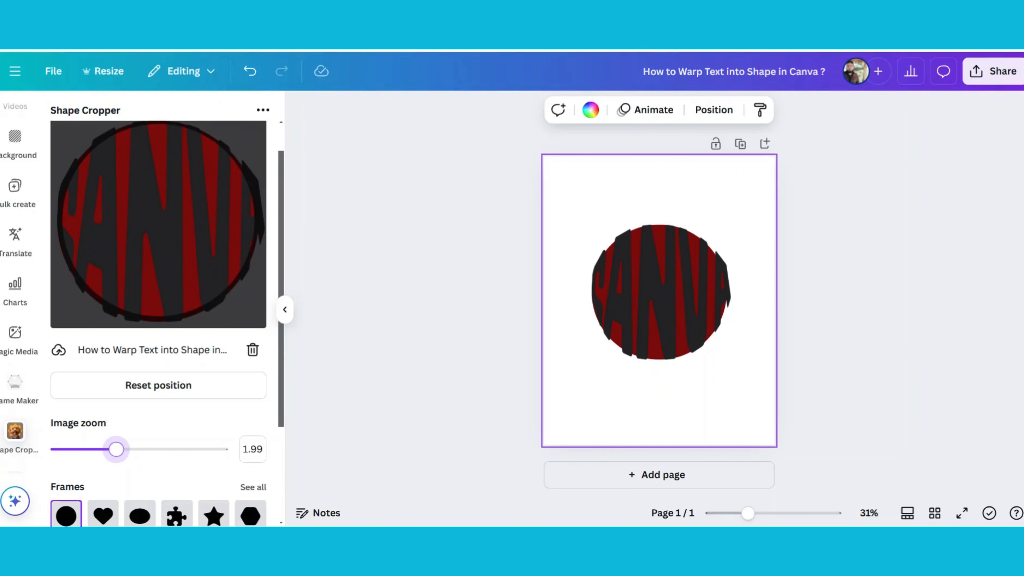
pyautogui.moveTo(118, 449); pyautogui.dragTo(115, 449)
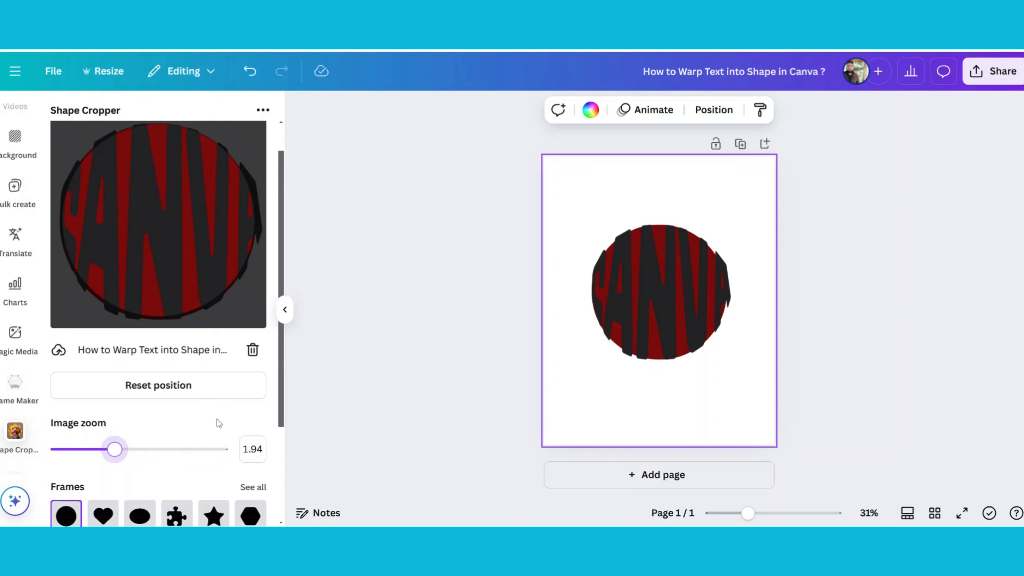
# Step: Add the circular crop to the design, then enlarge it and center it on page 2
pyautogui.scroll(-3, 218, 422)
pyautogui.click(194, 501)
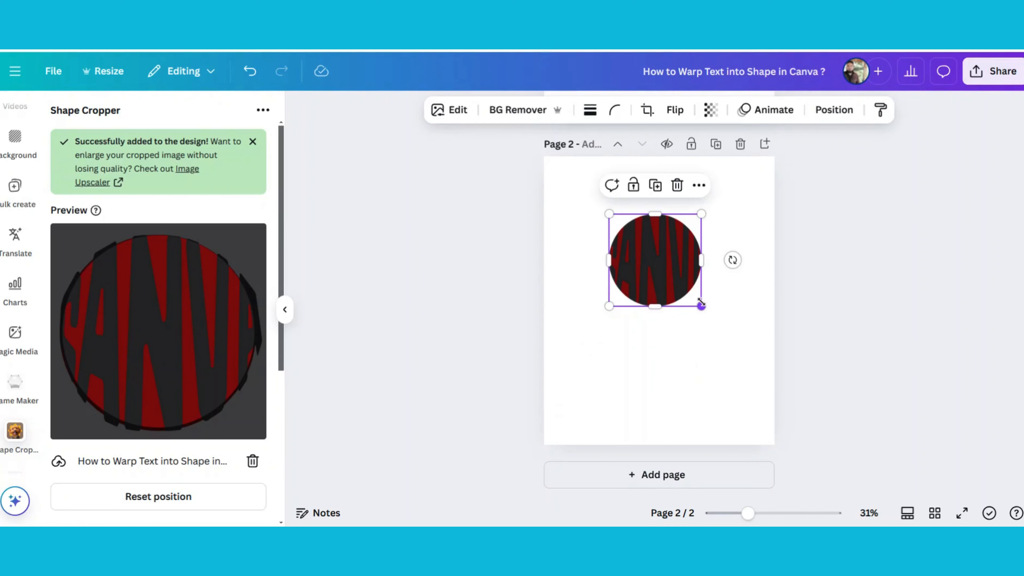
pyautogui.moveTo(701, 303); pyautogui.dragTo(777, 384)
pyautogui.moveTo(697, 338); pyautogui.dragTo(667, 334)
pyautogui.click(460, 299)
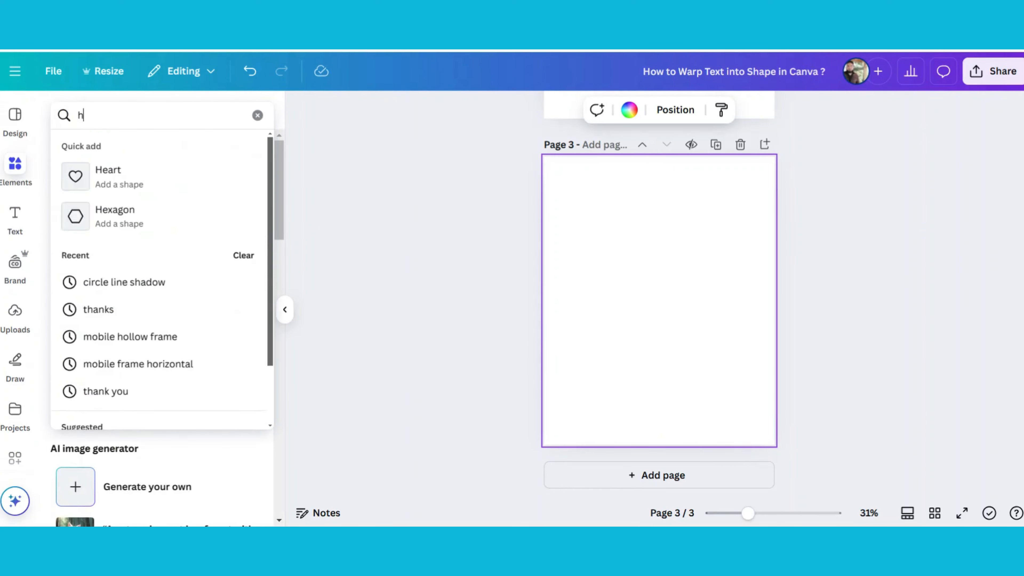
# Step: Search the elements for "heart shape", add the solid black heart to page 3, and recolor it with the dark red document color
pyautogui.write('eart shape')
pyautogui.press('Return')
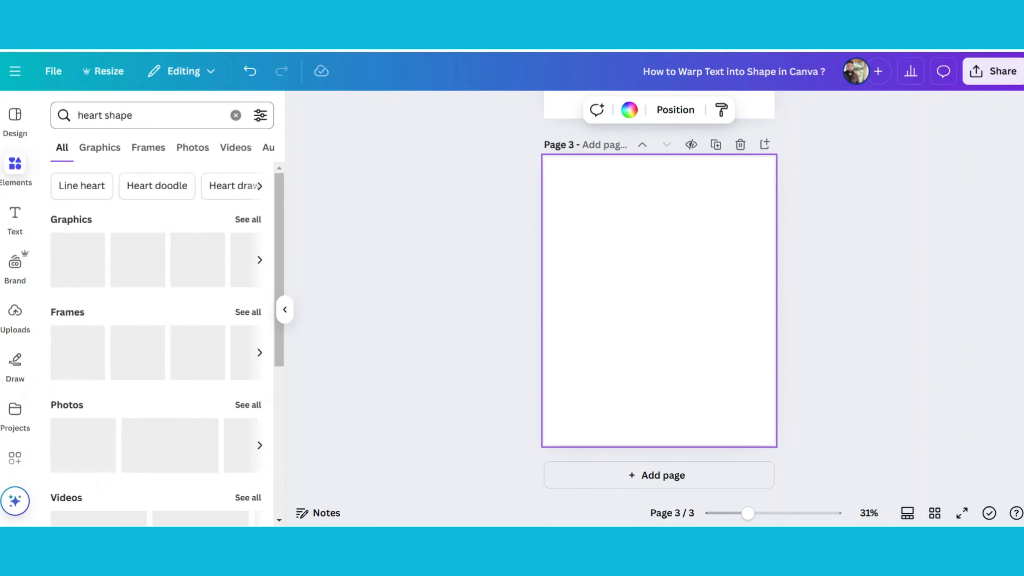
pyautogui.click(195, 249)
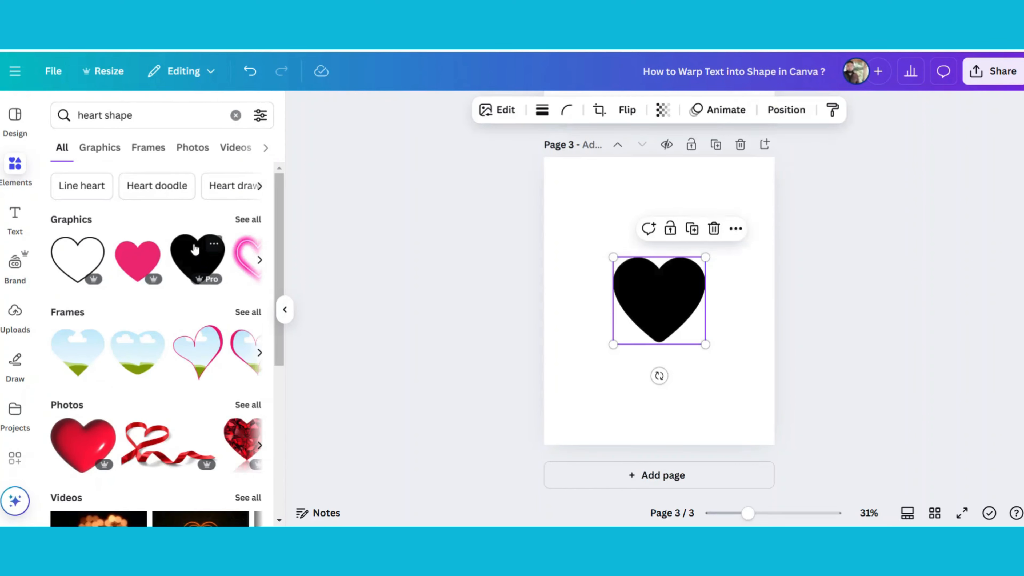
pyautogui.click(285, 310)
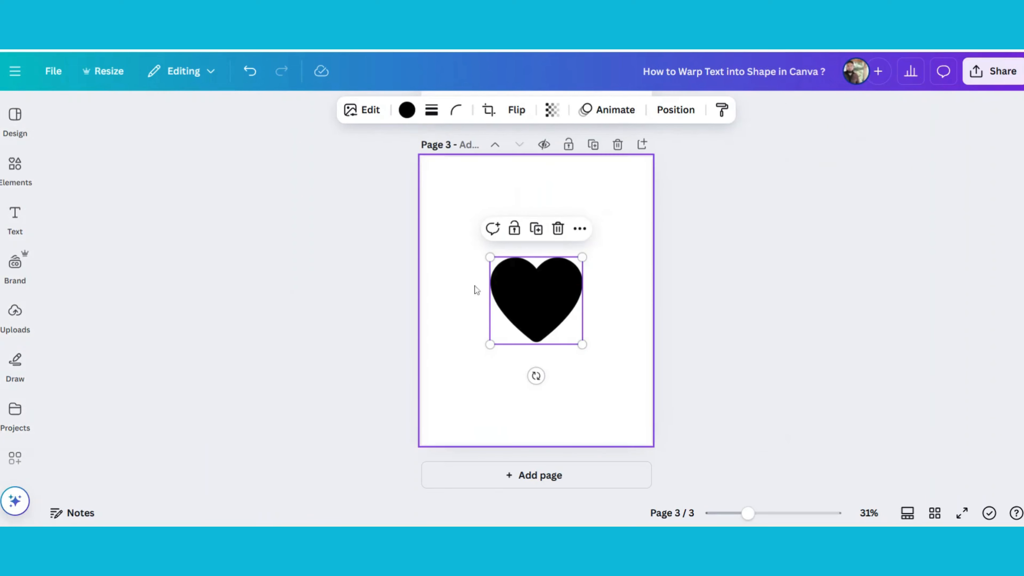
pyautogui.click(407, 110)
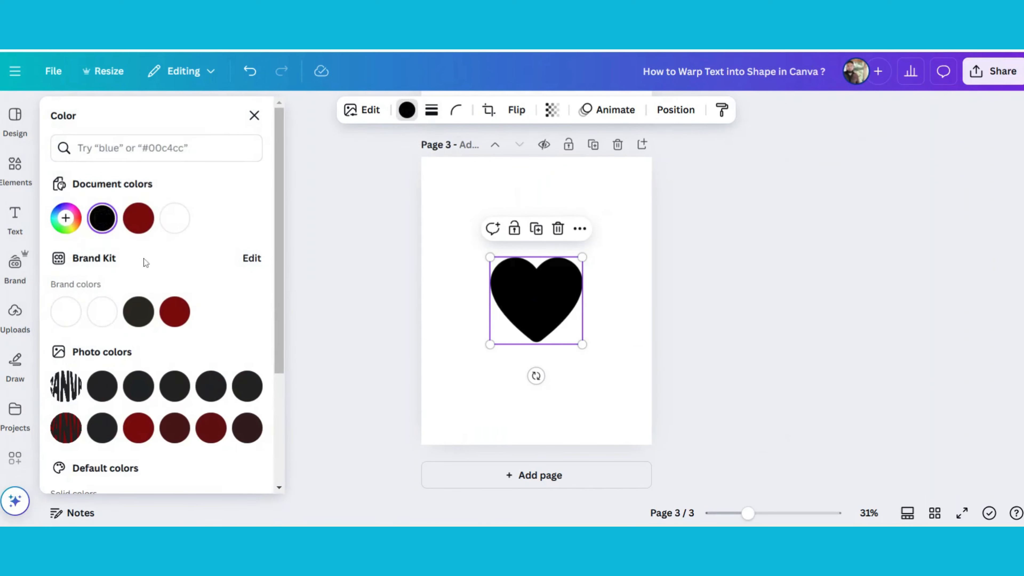
pyautogui.click(139, 218)
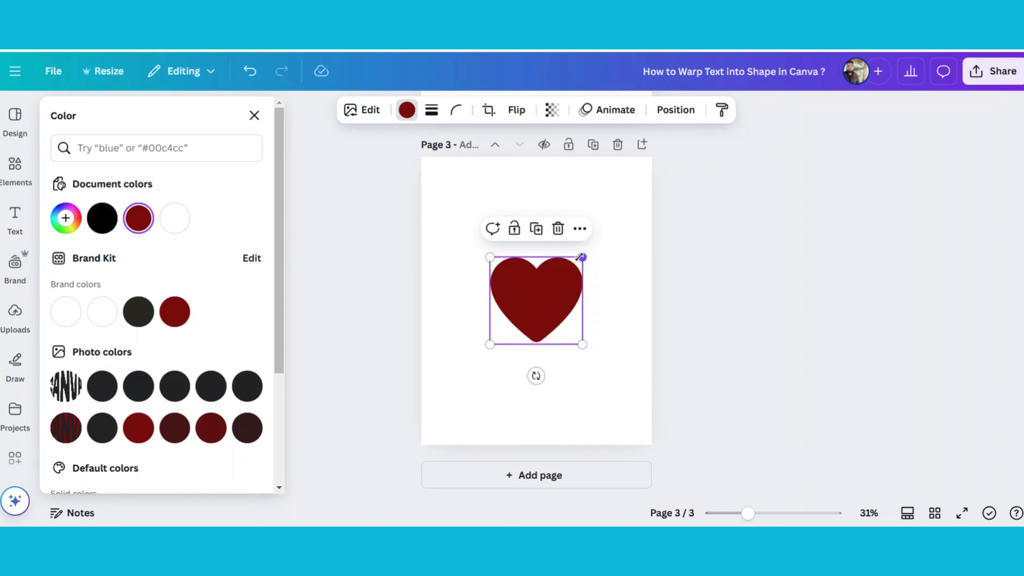
# Step: Enlarge the dark red heart and center it on page 3
pyautogui.moveTo(581, 256); pyautogui.dragTo(652, 190)
pyautogui.moveTo(580, 232); pyautogui.dragTo(544, 262)
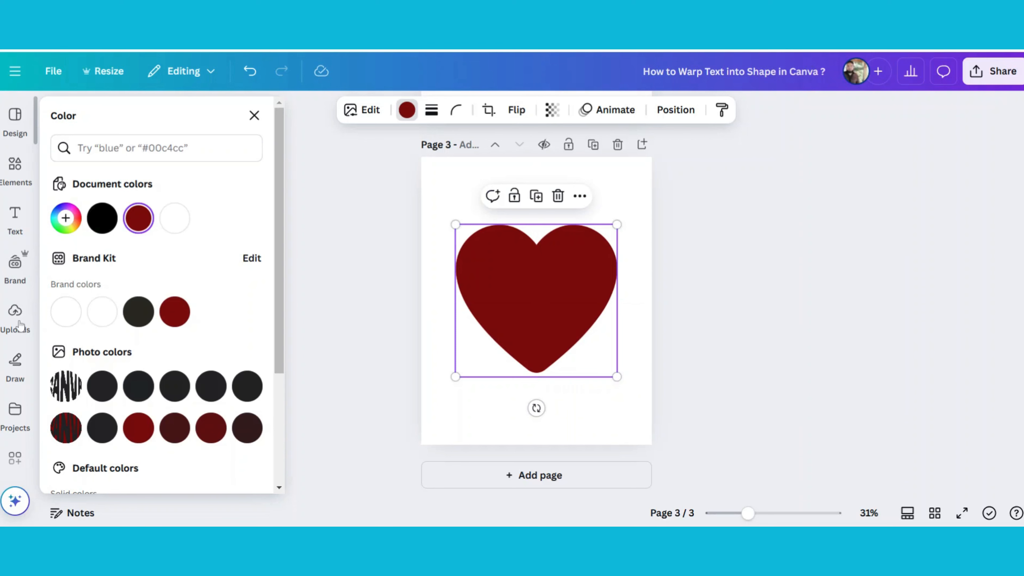
# Step: Search the apps for "type craft" and open TypeCraft
pyautogui.scroll(-2, 20, 325)
pyautogui.click(15, 390)
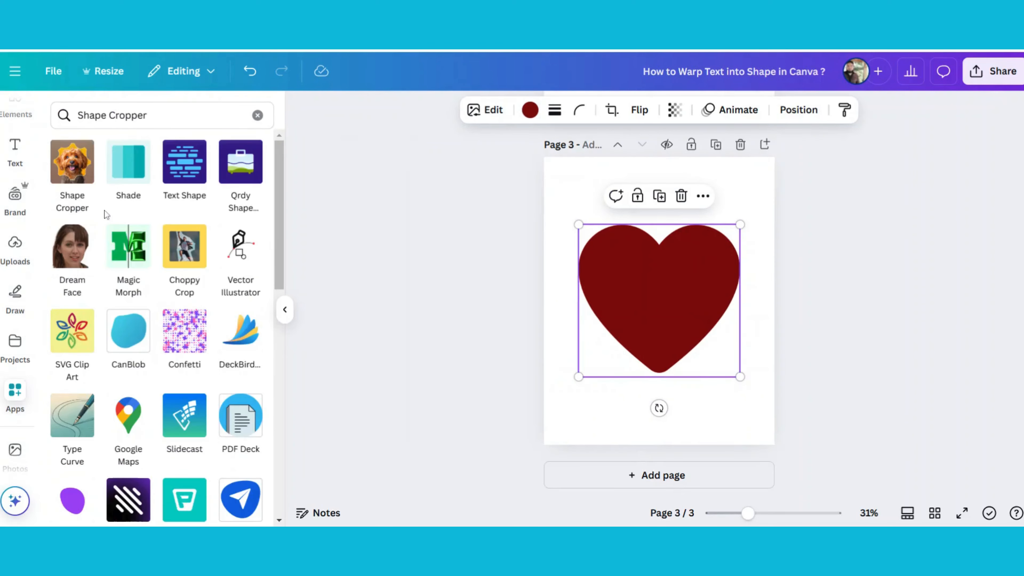
pyautogui.click(162, 115)
pyautogui.write('type ')
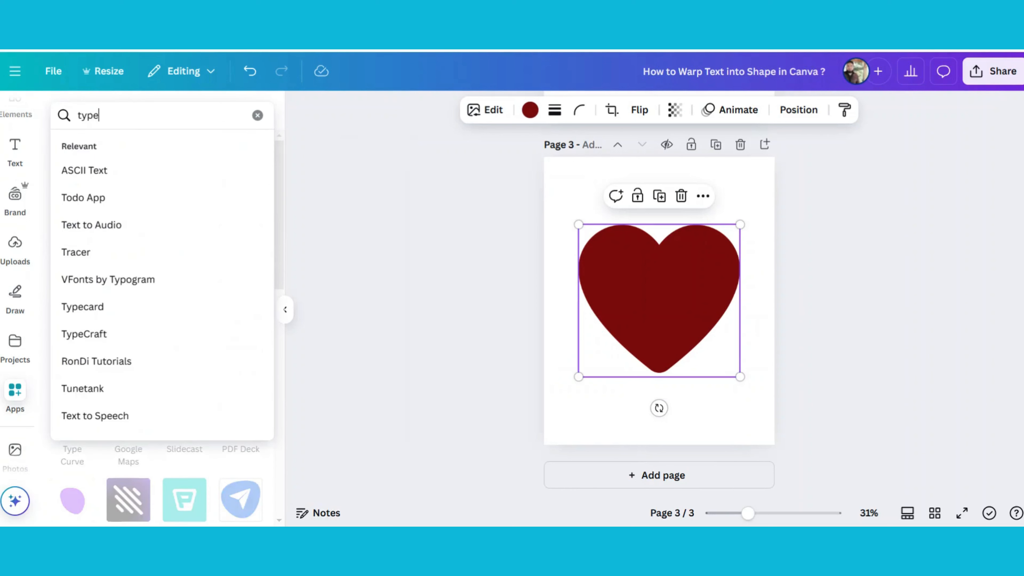
pyautogui.write('craf')
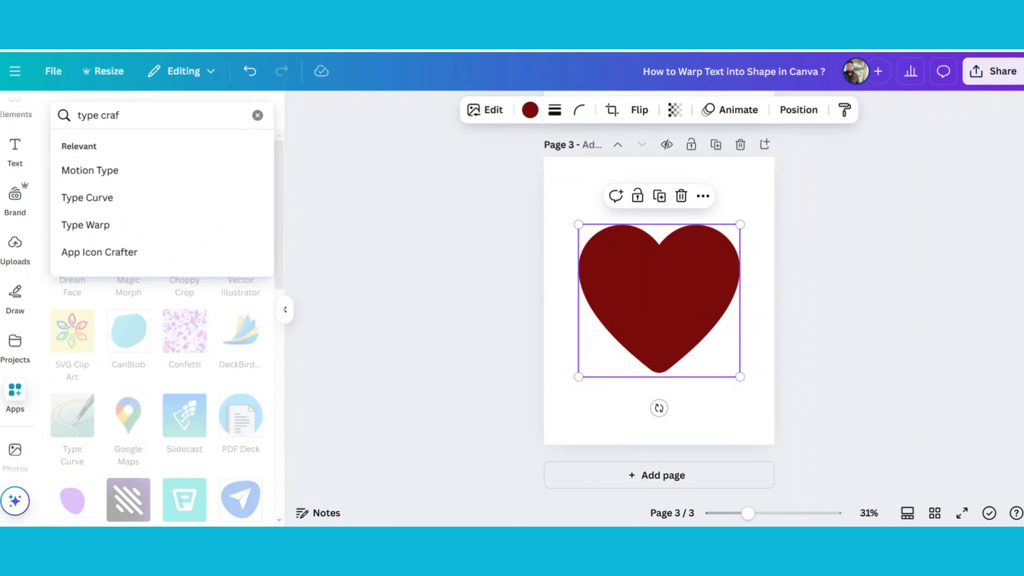
pyautogui.write('t')
pyautogui.press('Return')
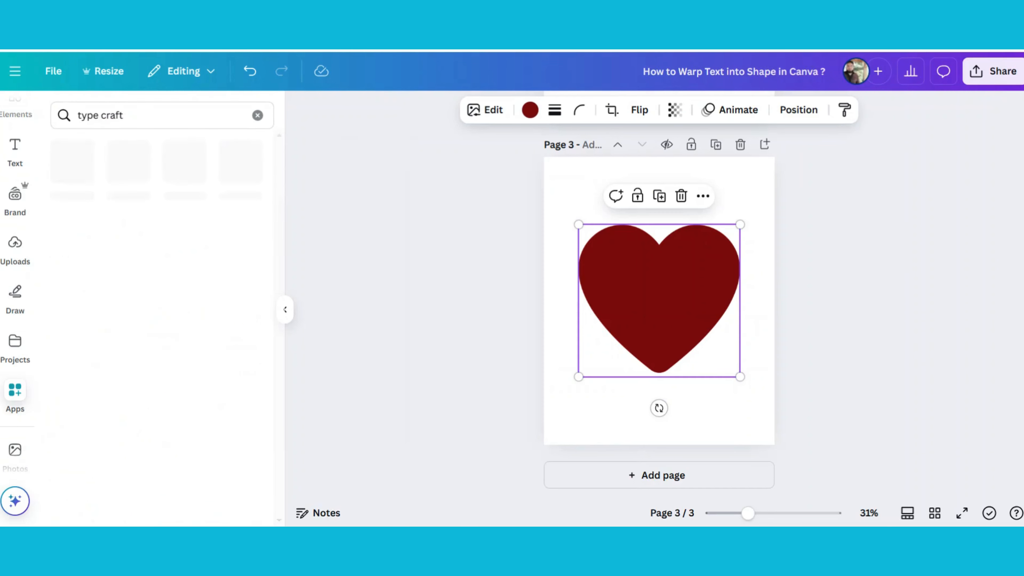
pyautogui.click(80, 180)
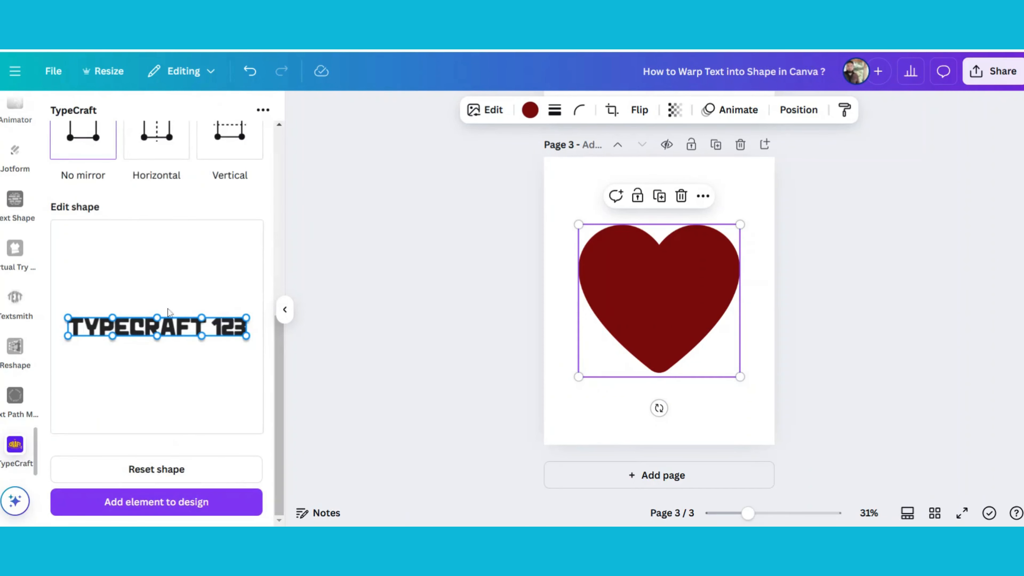
# Step: Replace the TypeCraft sample text with LOVE
pyautogui.scroll(10, 168, 312)
pyautogui.moveTo(133, 162); pyautogui.dragTo(58, 162)
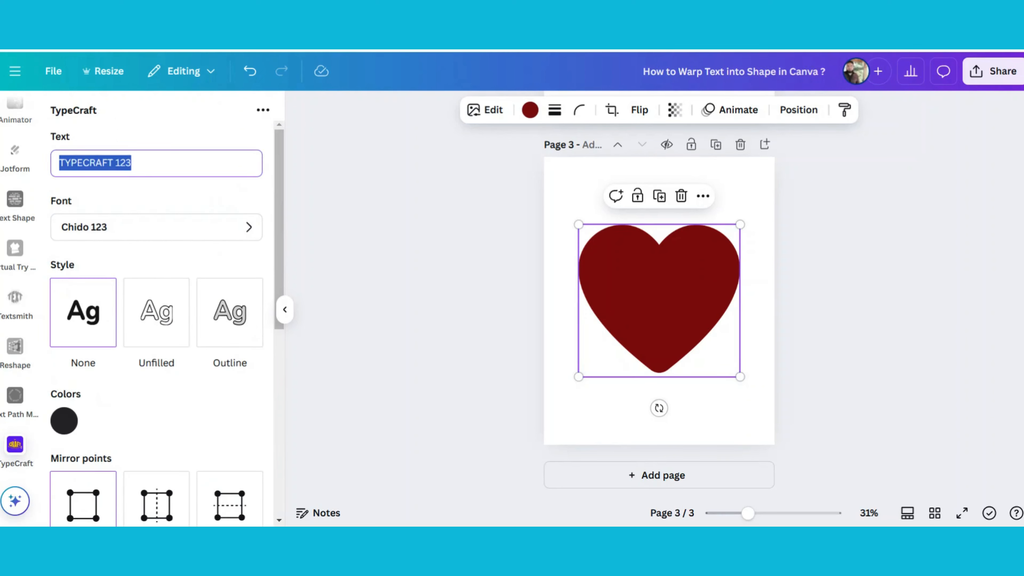
pyautogui.press('BackSpace')
pyautogui.write('LOVE')
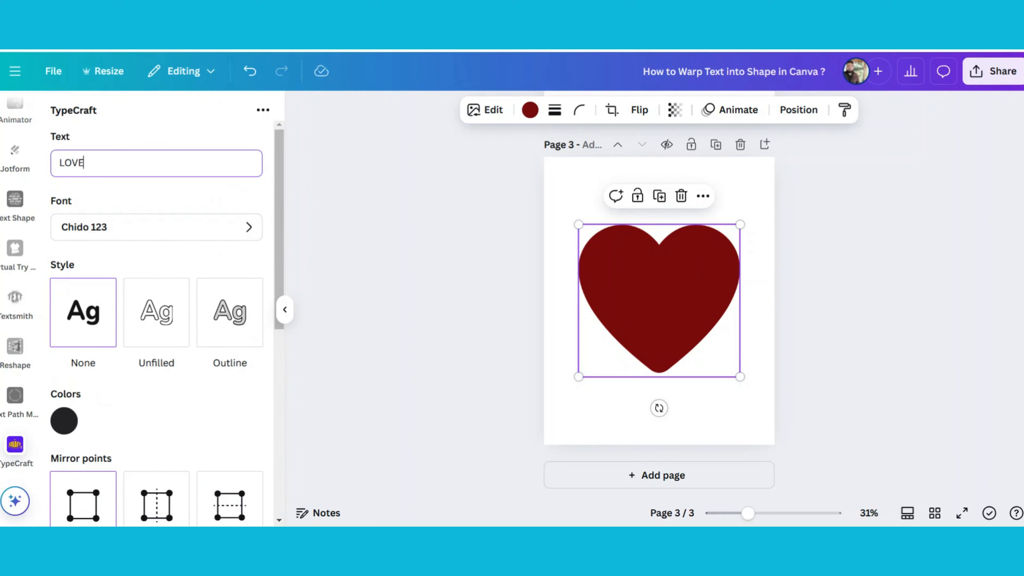
# Step: Warp LOVE into a rough heart outline by bulging its upper and lower edges and dipping the top center between two raised lobes
pyautogui.scroll(-6, 163, 260)
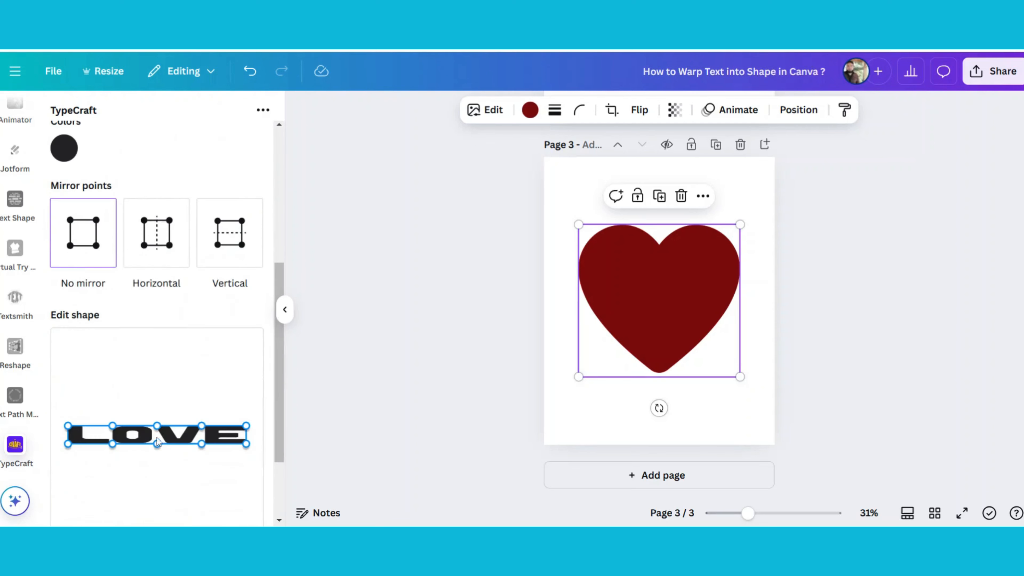
pyautogui.scroll(-3, 160, 404)
pyautogui.moveTo(158, 319); pyautogui.dragTo(156, 243)
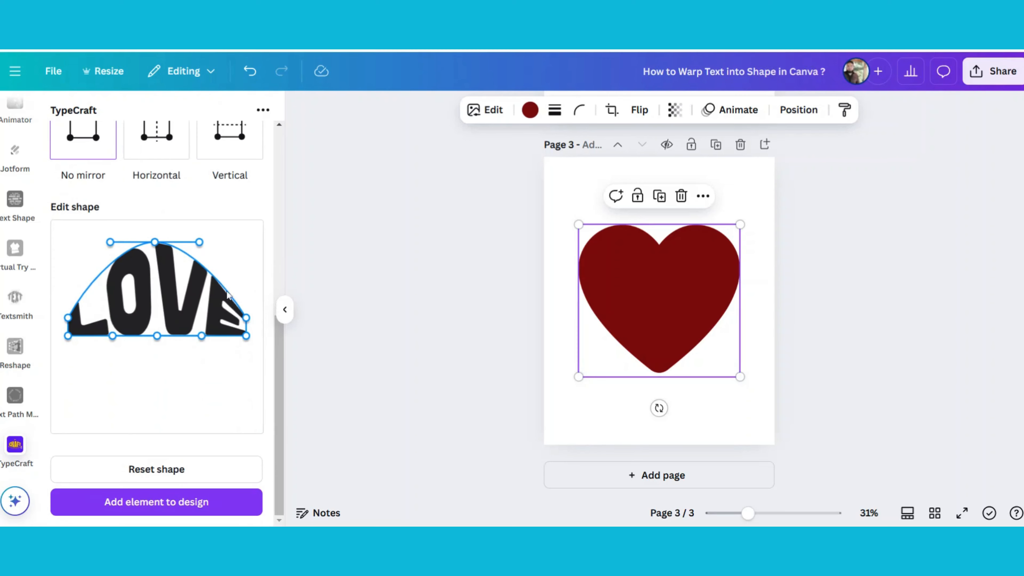
pyautogui.moveTo(247, 320); pyautogui.dragTo(248, 271)
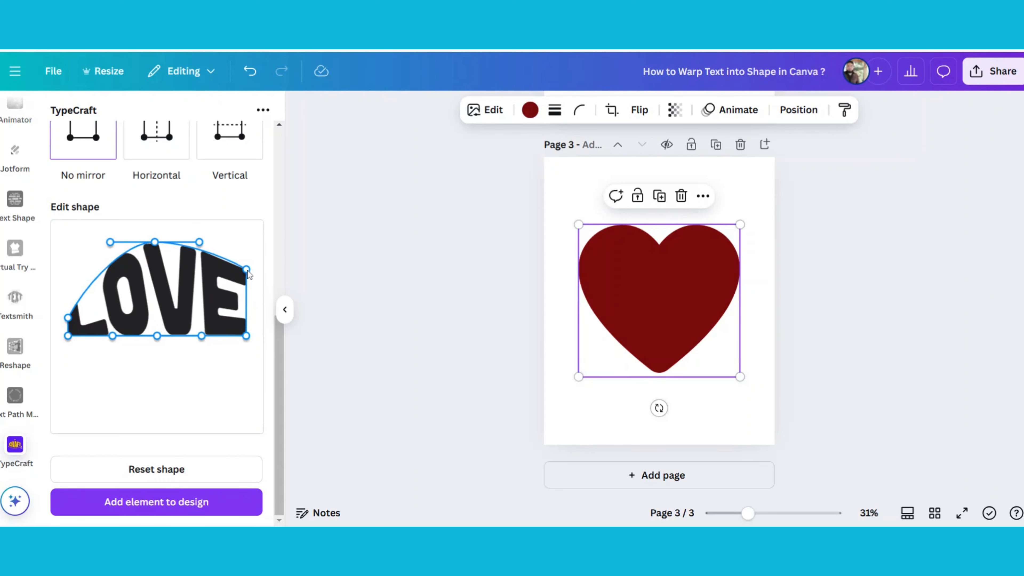
pyautogui.moveTo(156, 337); pyautogui.dragTo(153, 420)
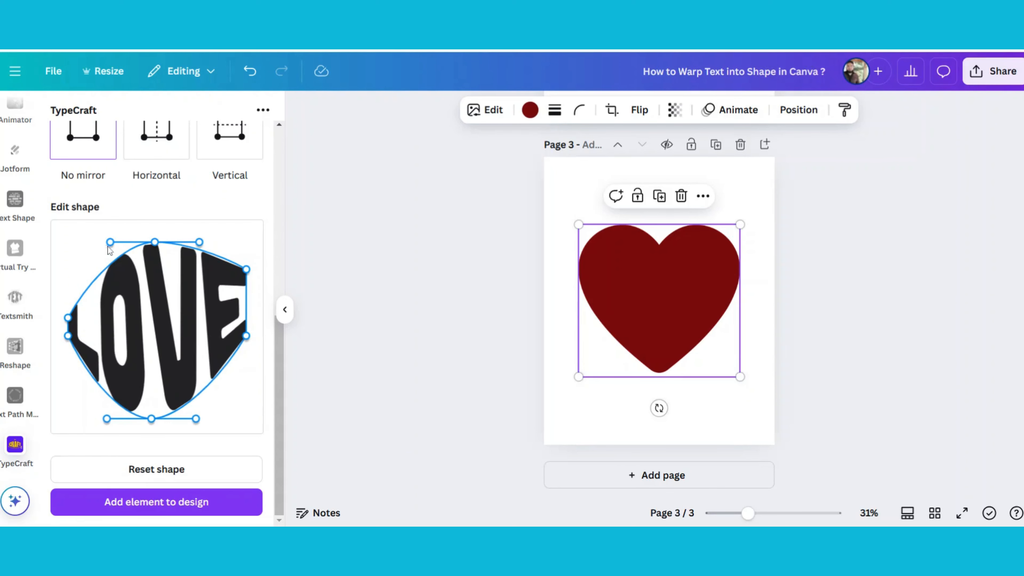
pyautogui.moveTo(110, 242); pyautogui.dragTo(60, 224)
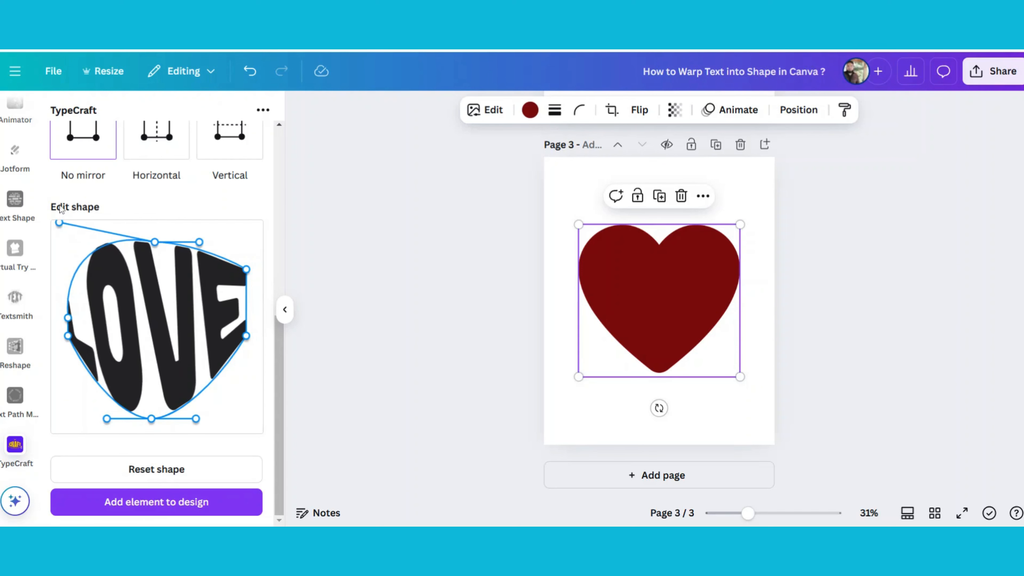
pyautogui.moveTo(155, 244); pyautogui.dragTo(153, 254)
pyautogui.moveTo(57, 234); pyautogui.dragTo(57, 222)
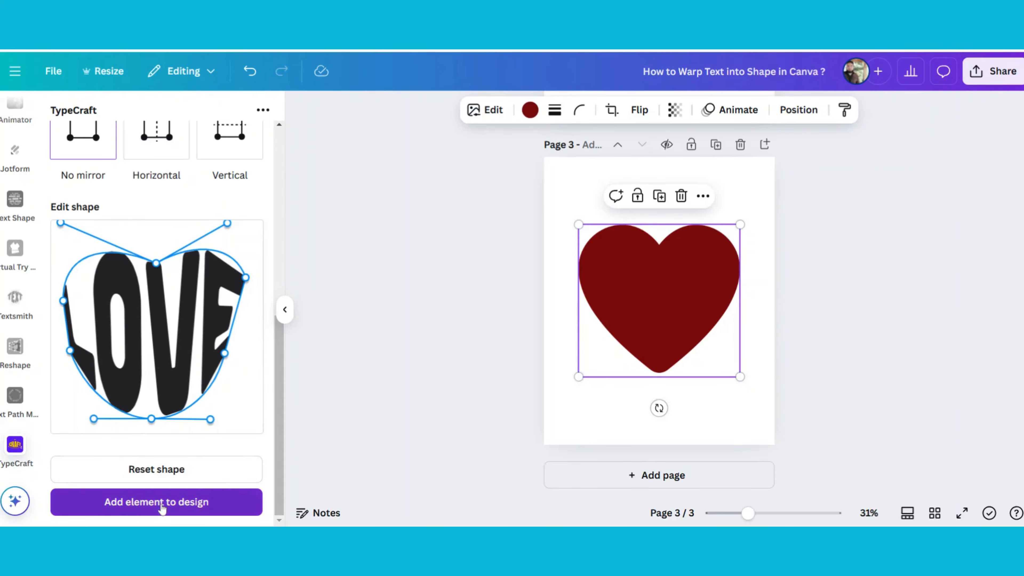
# Step: Add the warped LOVE text to page 3, then scale and position it to cover the red heart
pyautogui.click(161, 509)
pyautogui.moveTo(705, 259); pyautogui.dragTo(743, 224)
pyautogui.moveTo(612, 342); pyautogui.dragTo(645, 333)
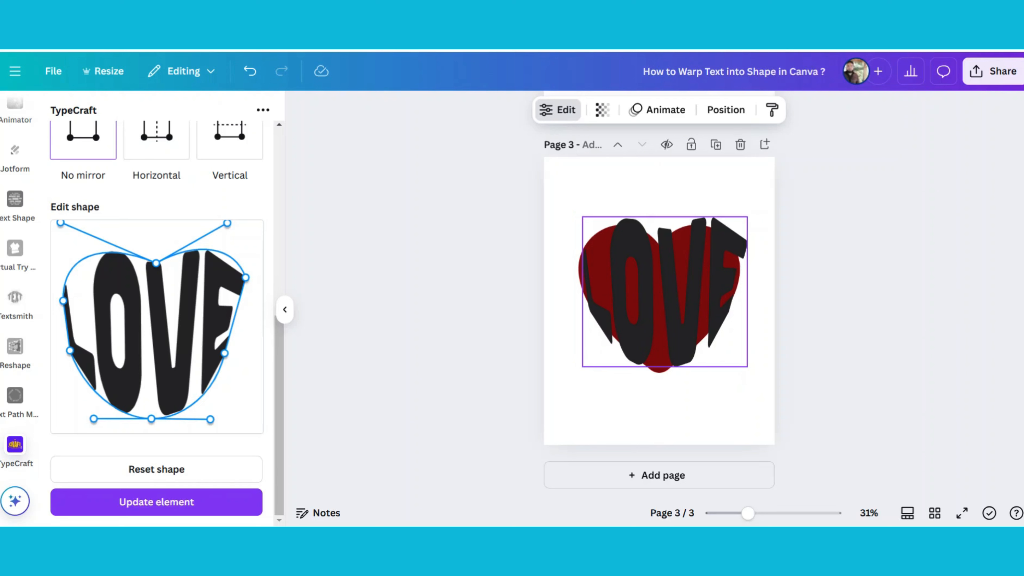
pyautogui.moveTo(646, 334); pyautogui.dragTo(645, 333)
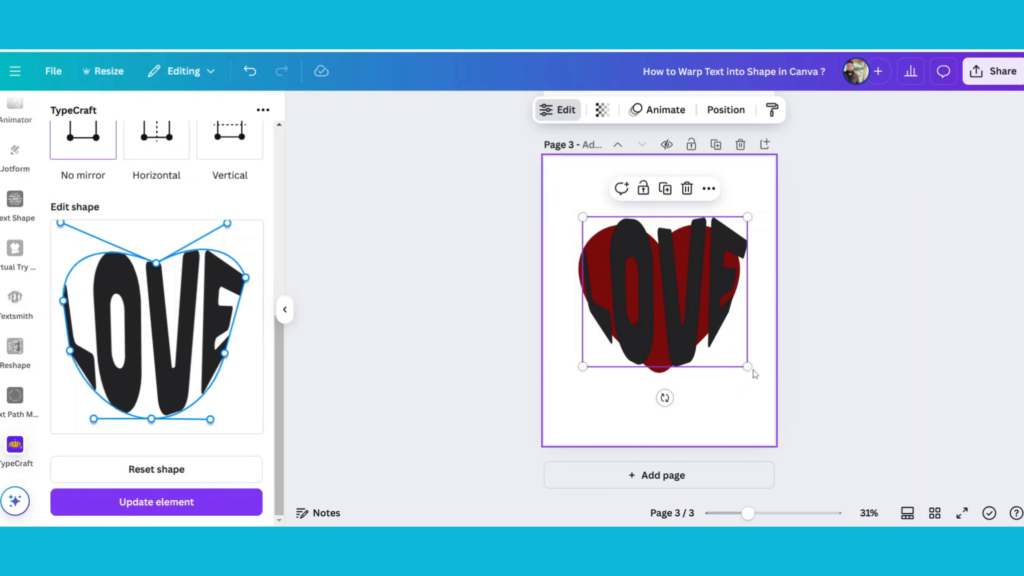
pyautogui.moveTo(748, 366); pyautogui.dragTo(740, 359)
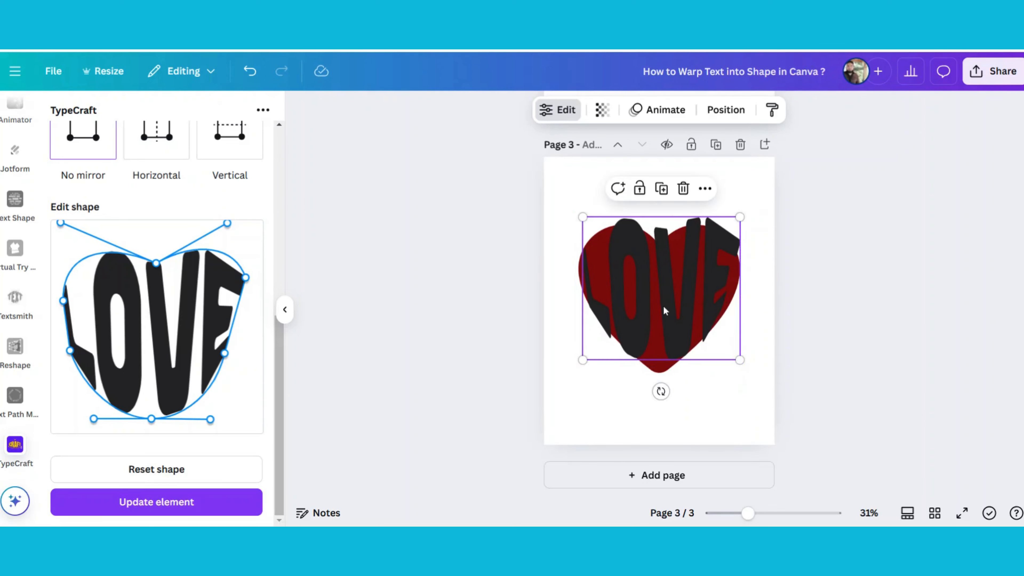
pyautogui.moveTo(666, 312); pyautogui.dragTo(661, 308)
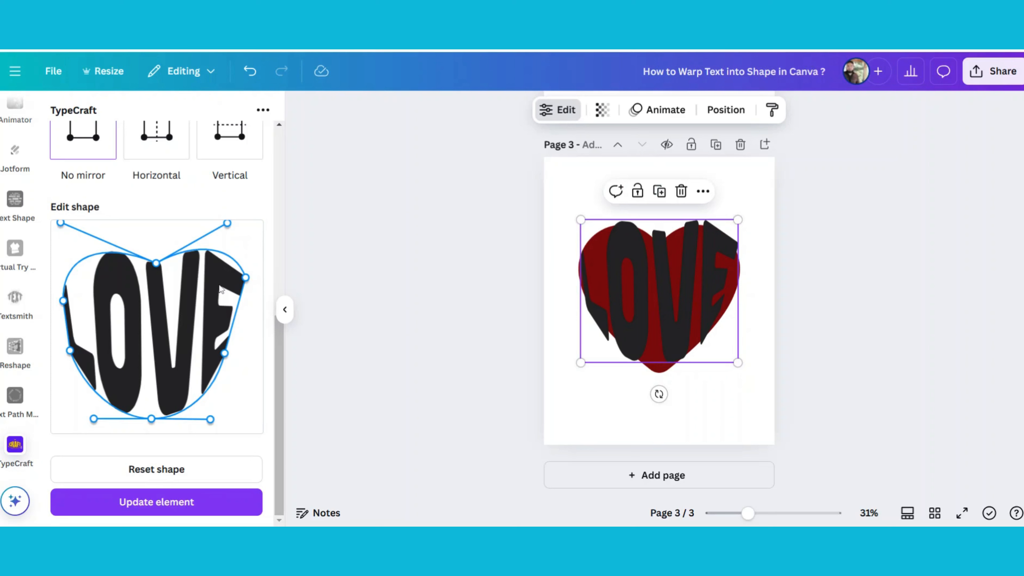
# Step: Refine the warp by widening the text outline around the E and lowering its bottom center point, and update the element
pyautogui.moveTo(246, 278); pyautogui.dragTo(238, 294)
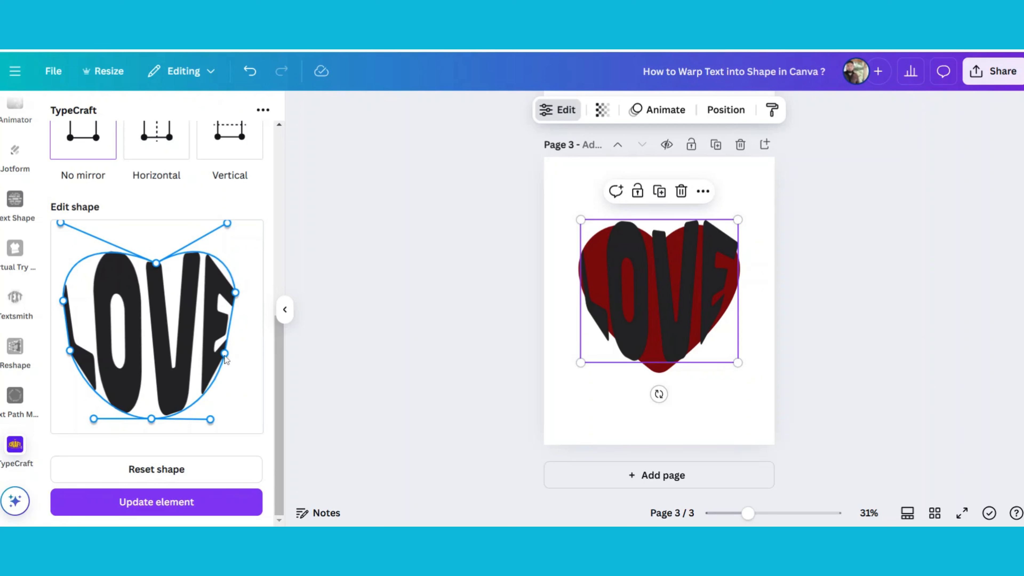
pyautogui.moveTo(225, 356); pyautogui.dragTo(242, 353)
pyautogui.moveTo(238, 293); pyautogui.dragTo(249, 293)
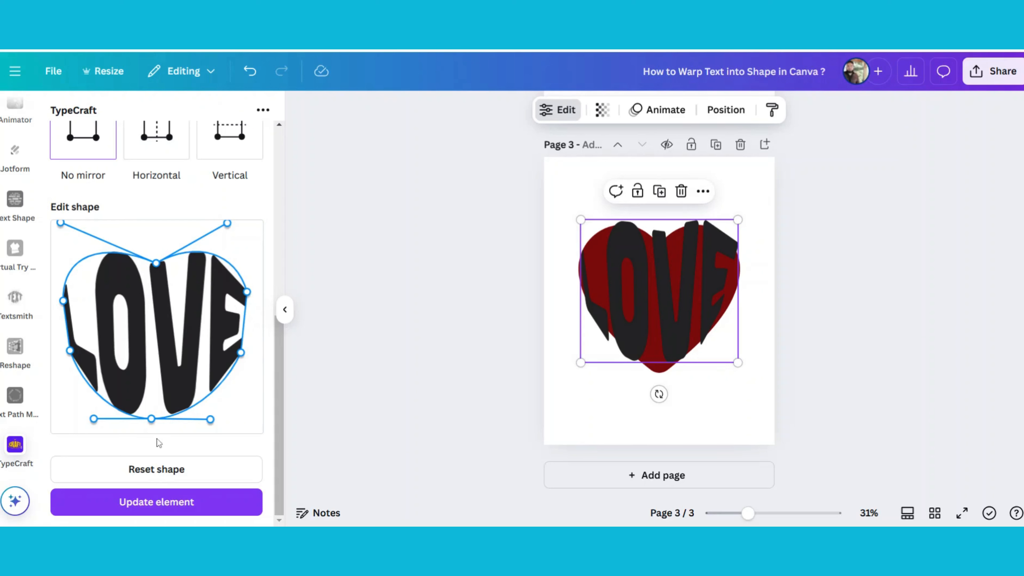
pyautogui.moveTo(151, 421); pyautogui.dragTo(155, 430)
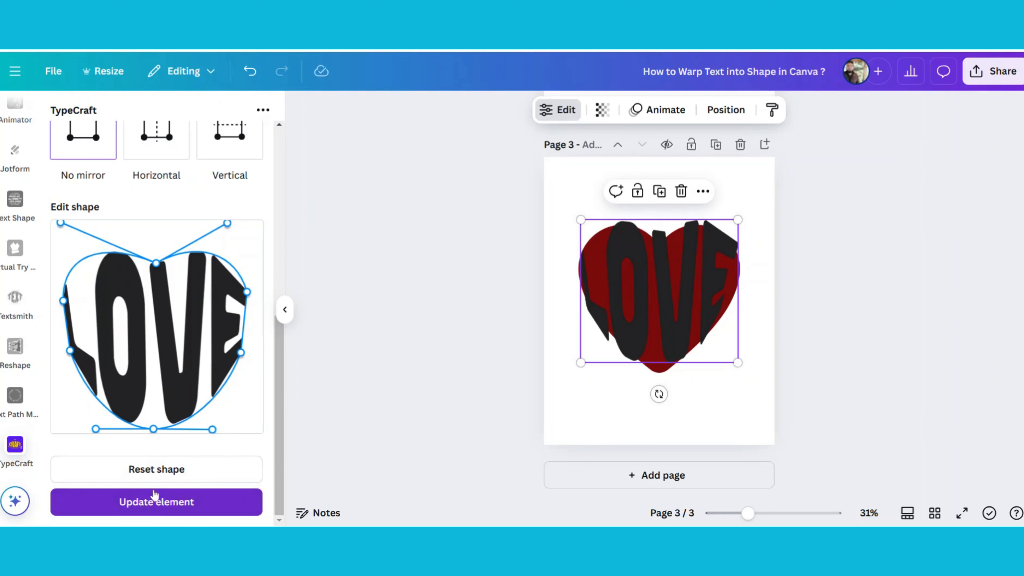
pyautogui.click(153, 500)
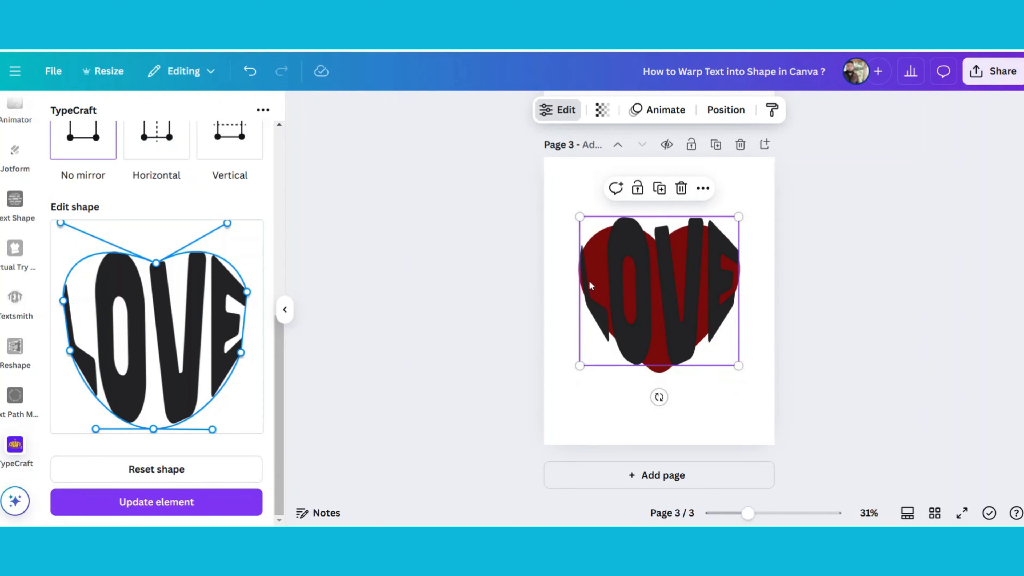
# Step: Recolor the LOVE text to near-white #F7FBFF and update the element on the page
pyautogui.click(584, 412)
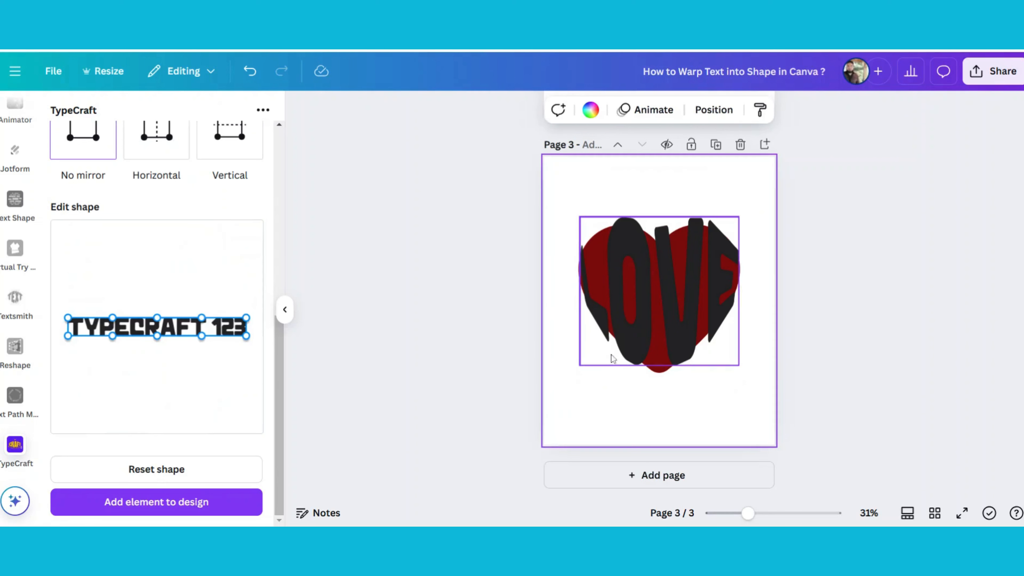
pyautogui.click(619, 341)
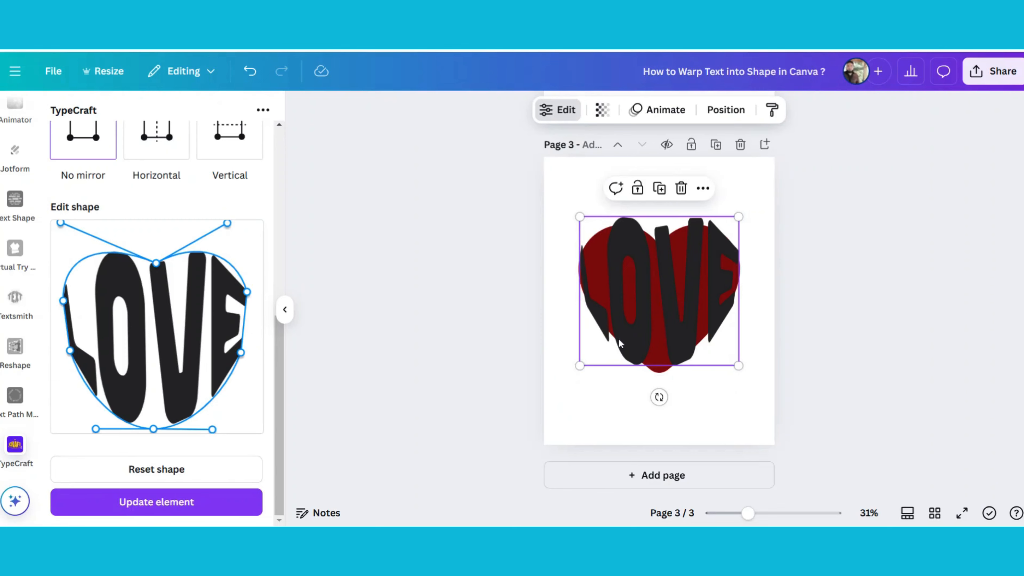
pyautogui.scroll(8, 159, 345)
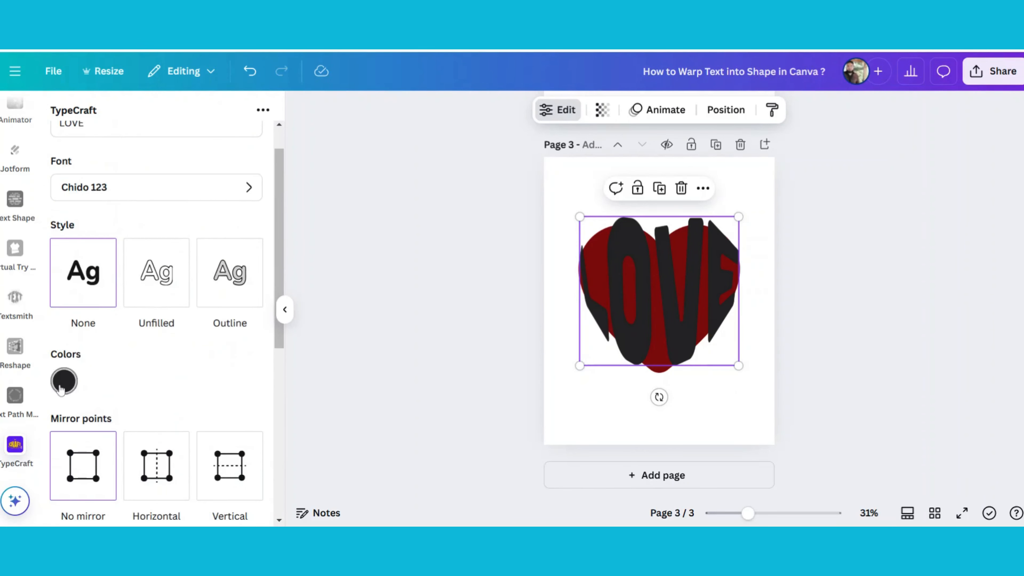
pyautogui.click(61, 389)
pyautogui.moveTo(66, 292); pyautogui.dragTo(68, 220)
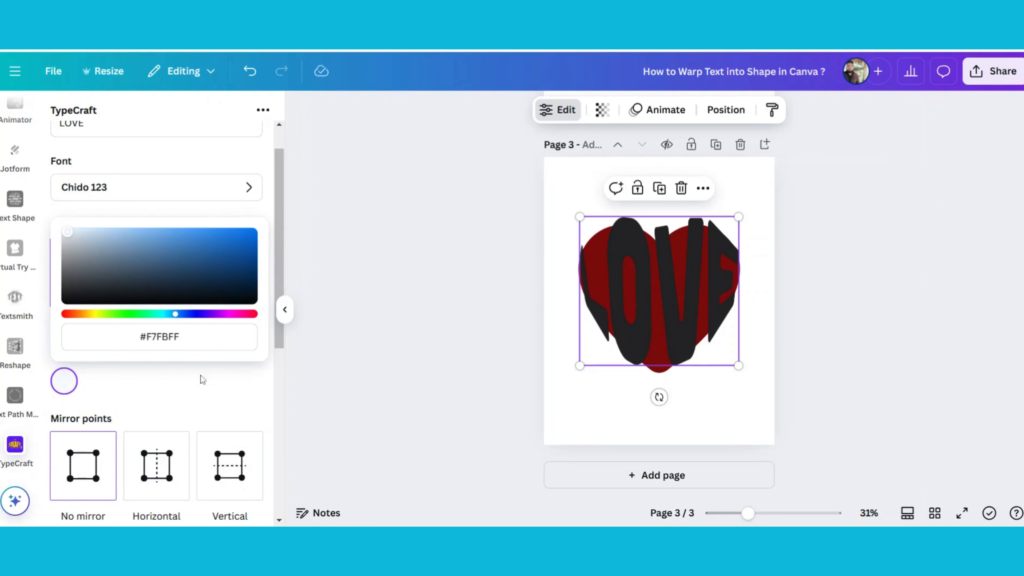
pyautogui.scroll(-5, 201, 371)
pyautogui.click(155, 504)
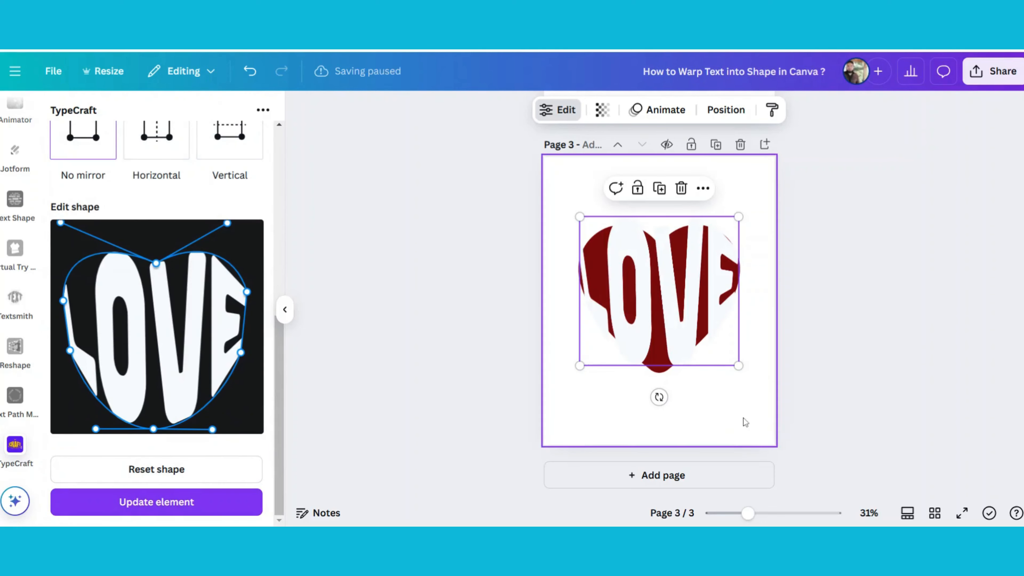
pyautogui.click(733, 423)
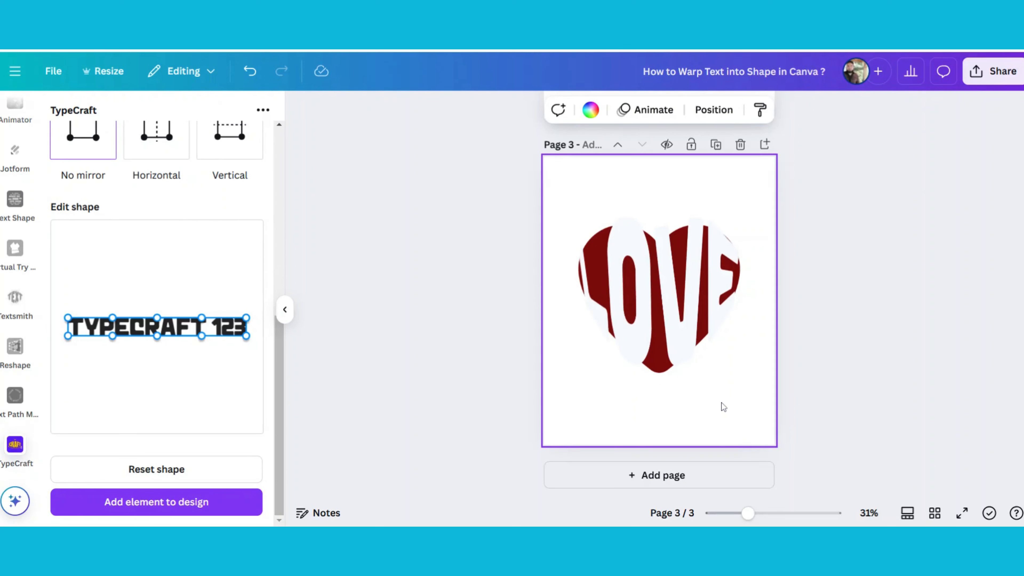
# Step: Download only page 3 as a PNG with a transparent background
pyautogui.click(992, 71)
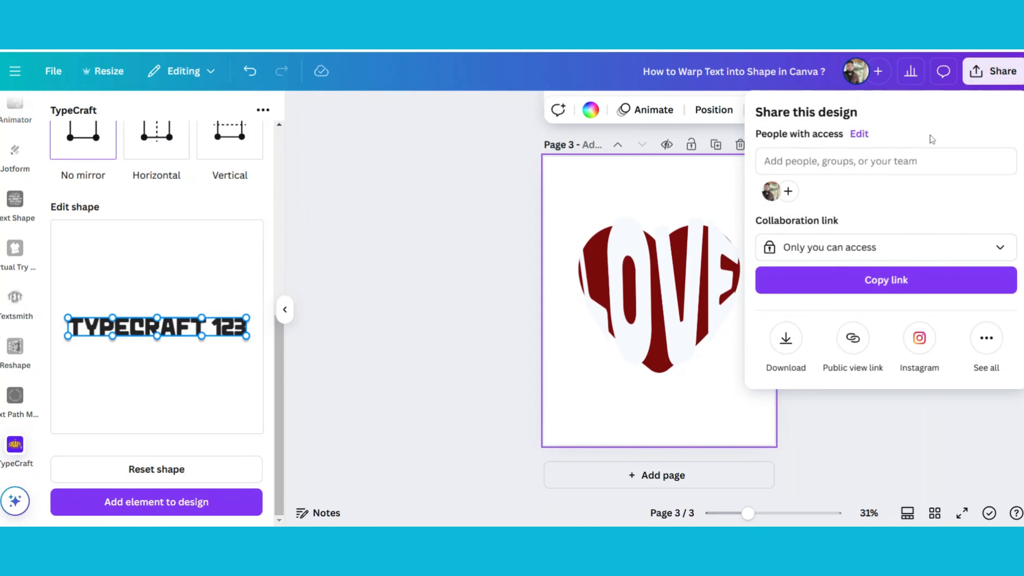
pyautogui.click(786, 341)
pyautogui.click(846, 355)
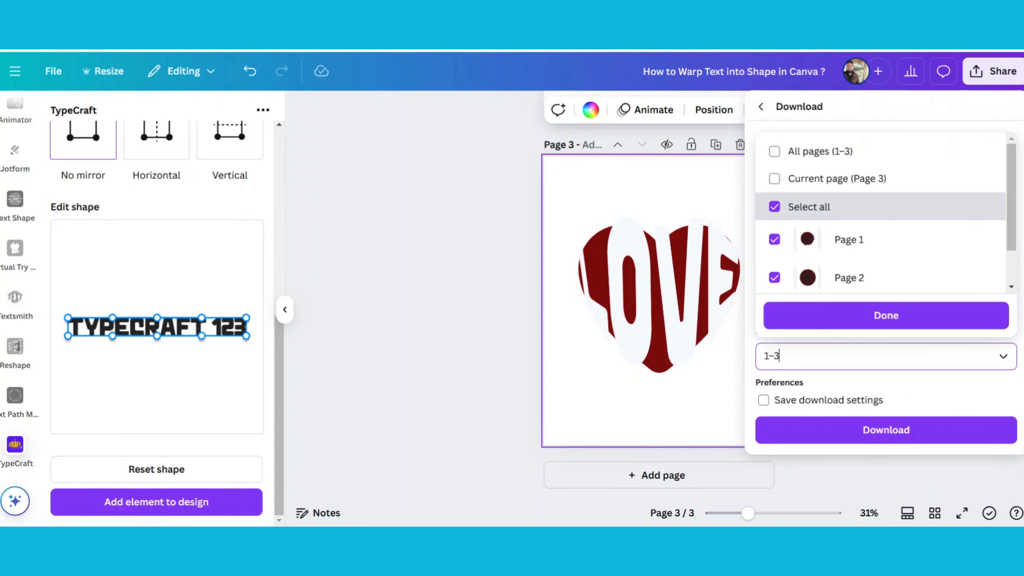
pyautogui.click(774, 206)
pyautogui.scroll(-2, 776, 238)
pyautogui.click(774, 268)
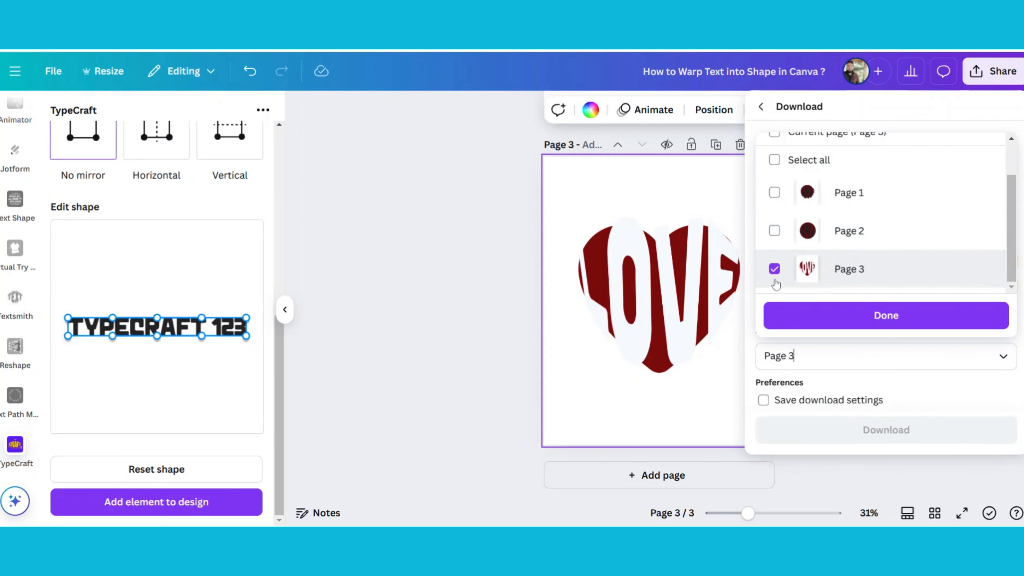
pyautogui.click(814, 315)
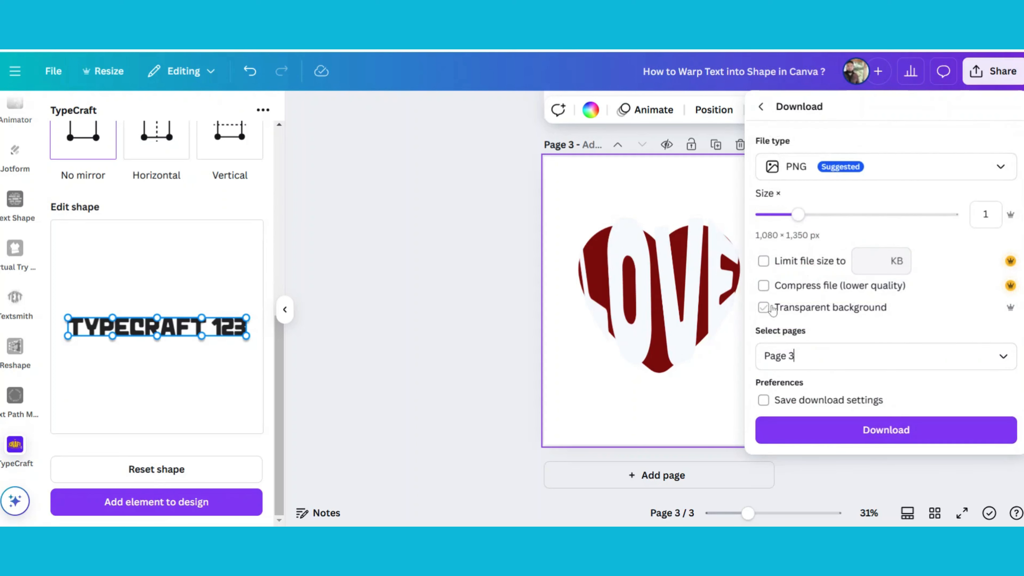
pyautogui.click(764, 308)
pyautogui.click(832, 430)
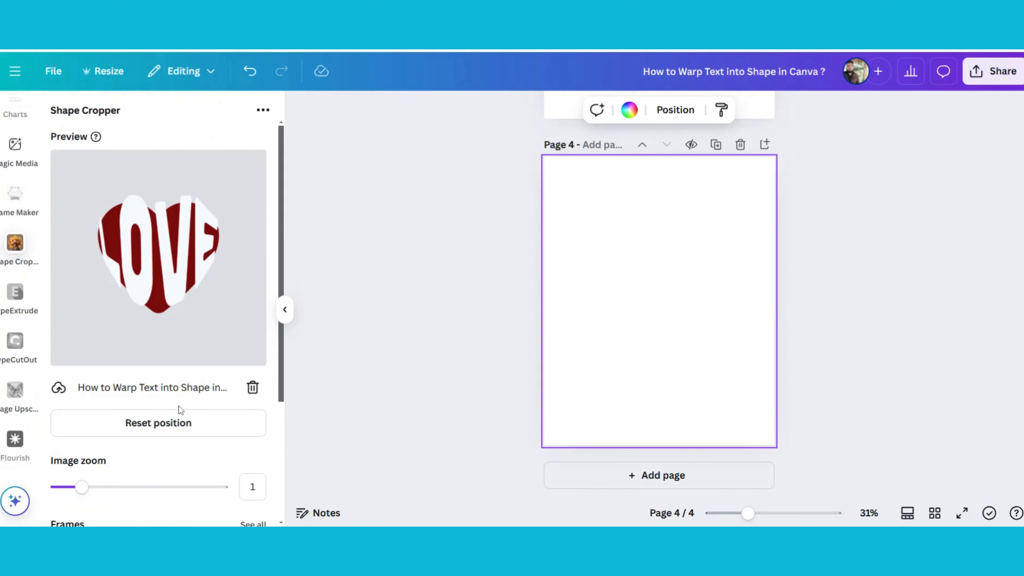
# Step: Apply the heart frame to the uploaded LOVE image in Shape Cropper
pyautogui.scroll(-3, 179, 406)
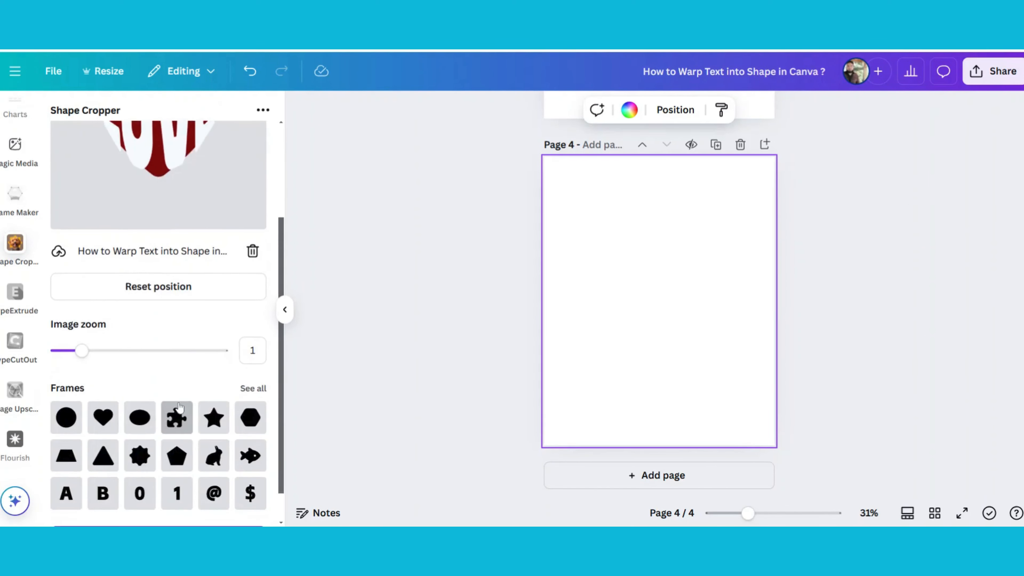
pyautogui.scroll(-1, 179, 404)
pyautogui.click(103, 380)
pyautogui.scroll(4, 193, 365)
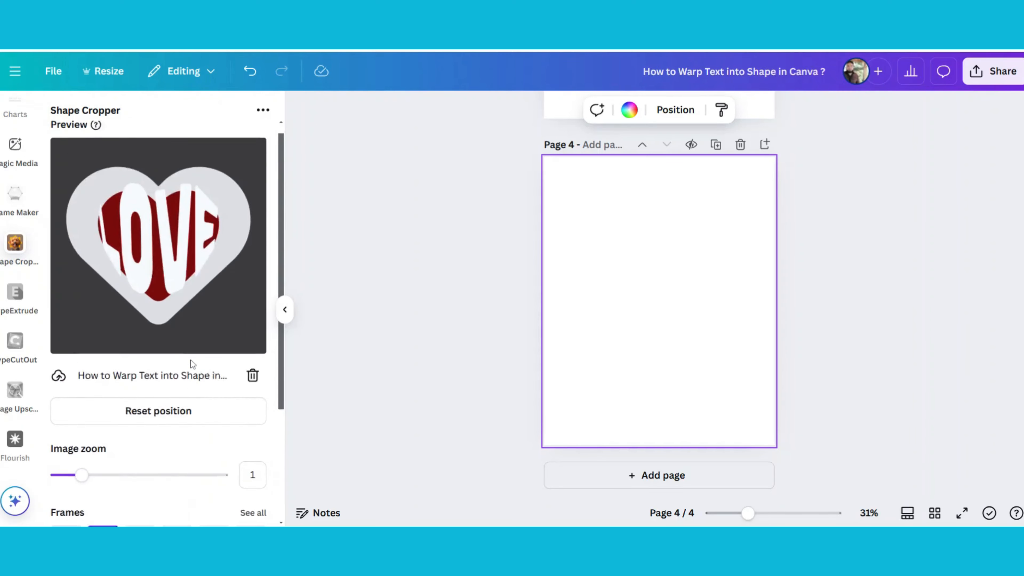
# Step: Set the LOVE image zoom to 1.65 so the lettering fills the heart frame
pyautogui.moveTo(82, 487); pyautogui.dragTo(103, 482)
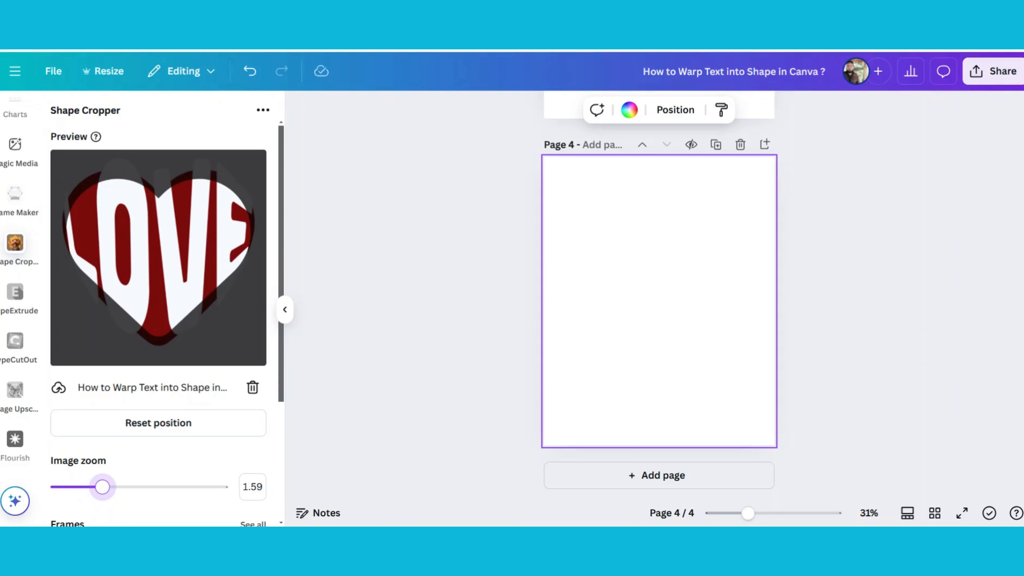
pyautogui.moveTo(102, 487); pyautogui.dragTo(104, 487)
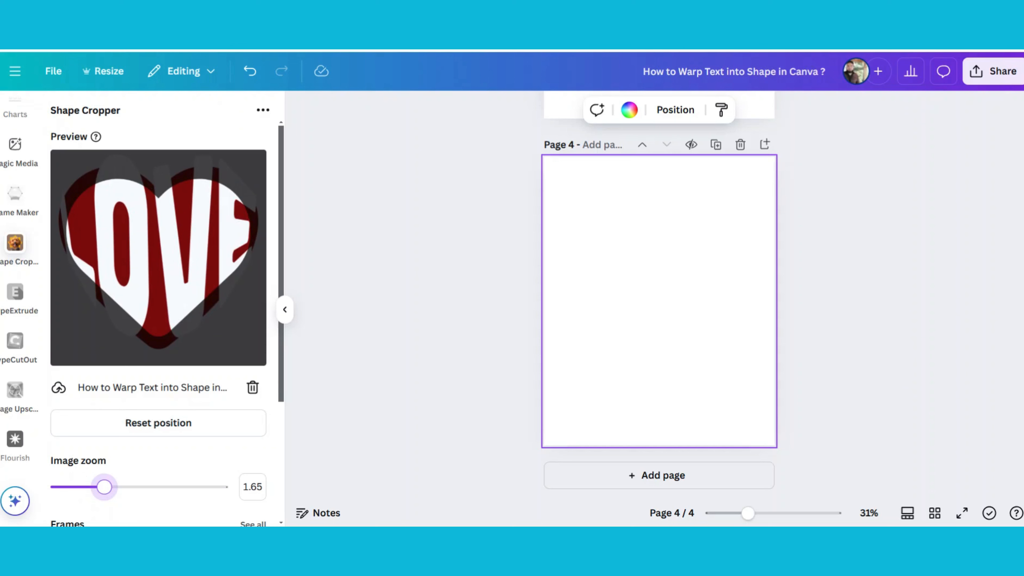
# Step: Add the heart-cropped LOVE image to page 4 and enlarge it to about three quarters of the page width
pyautogui.scroll(-2, 149, 456)
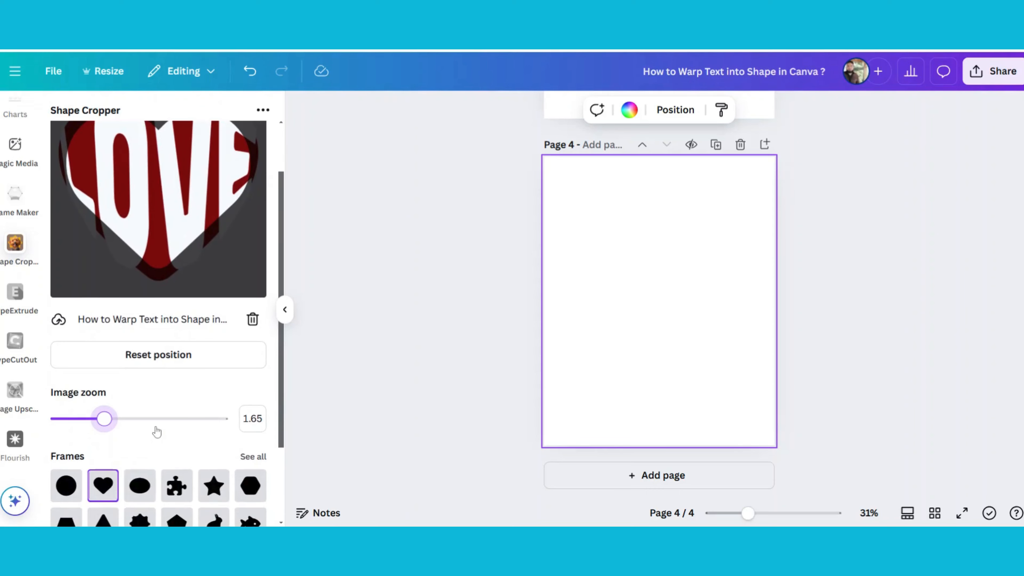
pyautogui.scroll(-3, 156, 432)
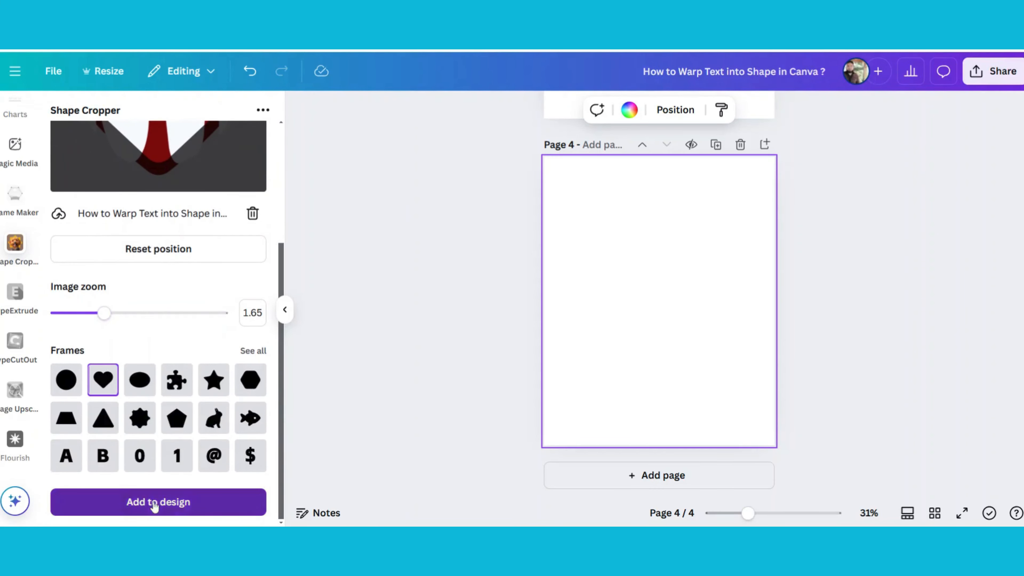
pyautogui.click(150, 498)
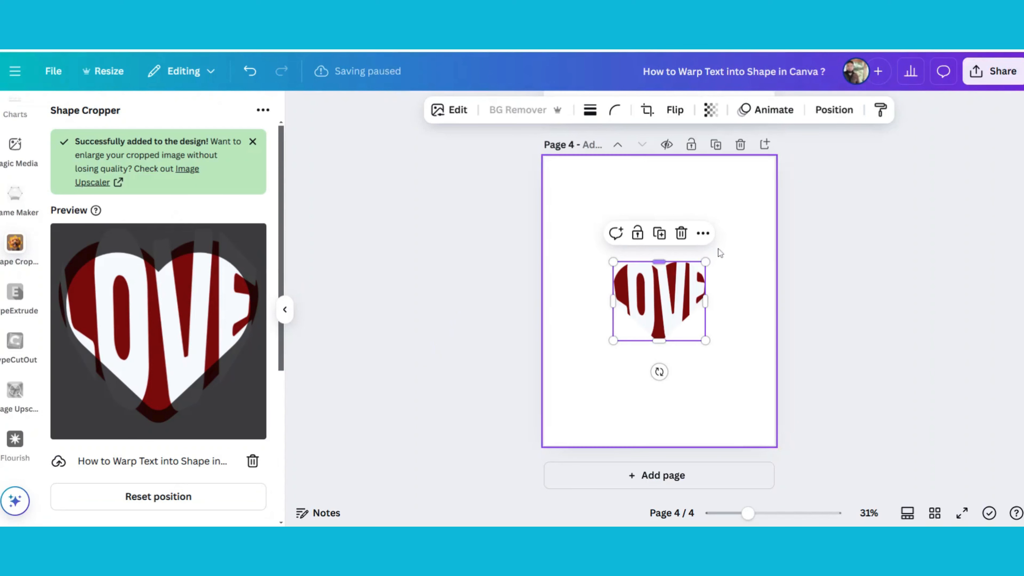
pyautogui.moveTo(705, 261); pyautogui.dragTo(659, 286)
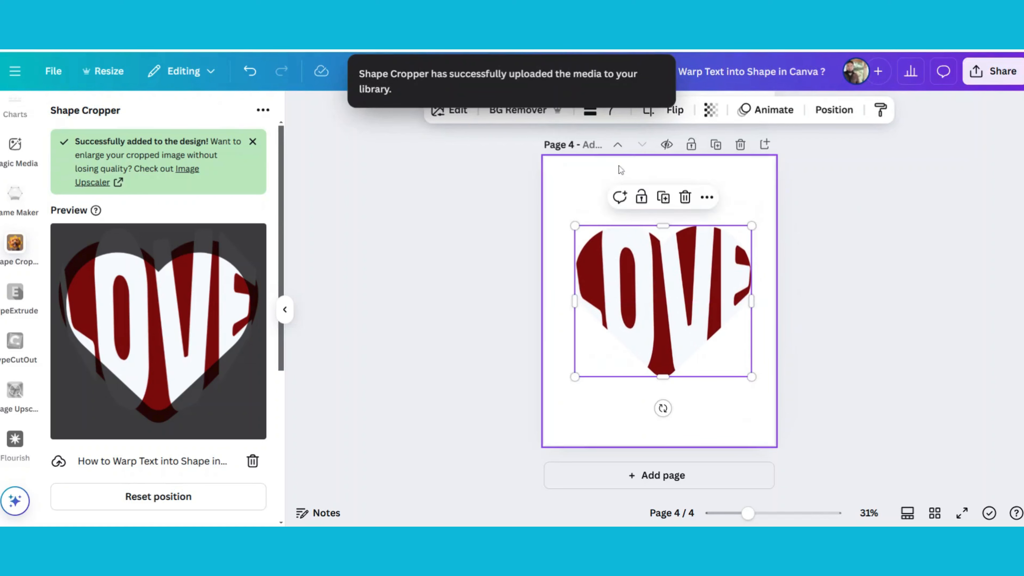
# Step: Select page 4's background and open its color choices
pyautogui.click(588, 178)
pyautogui.click(590, 115)
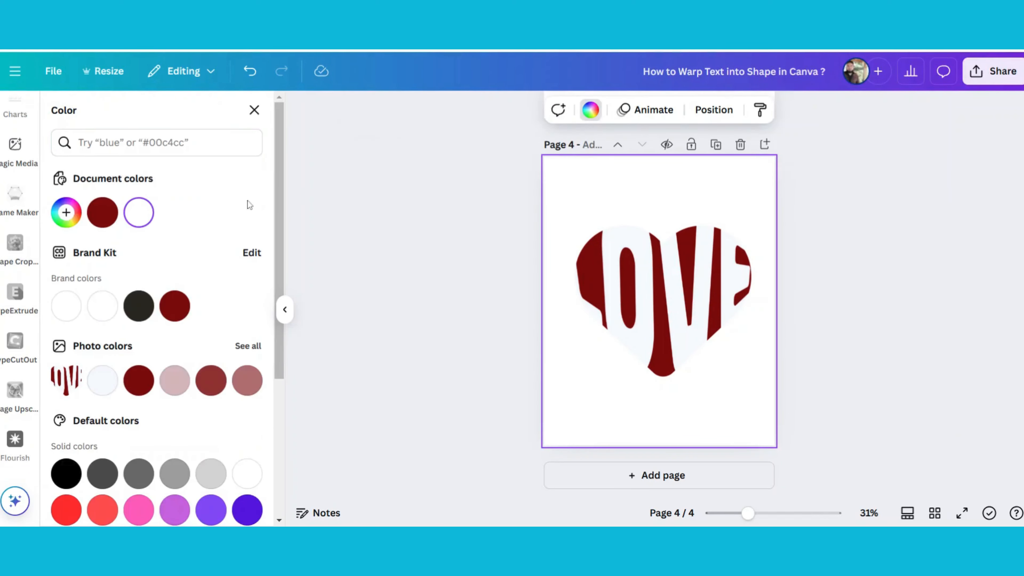
# Step: Try dark red, dusty pink, yellow and orange solids and several gradients as page 4's background
pyautogui.click(139, 384)
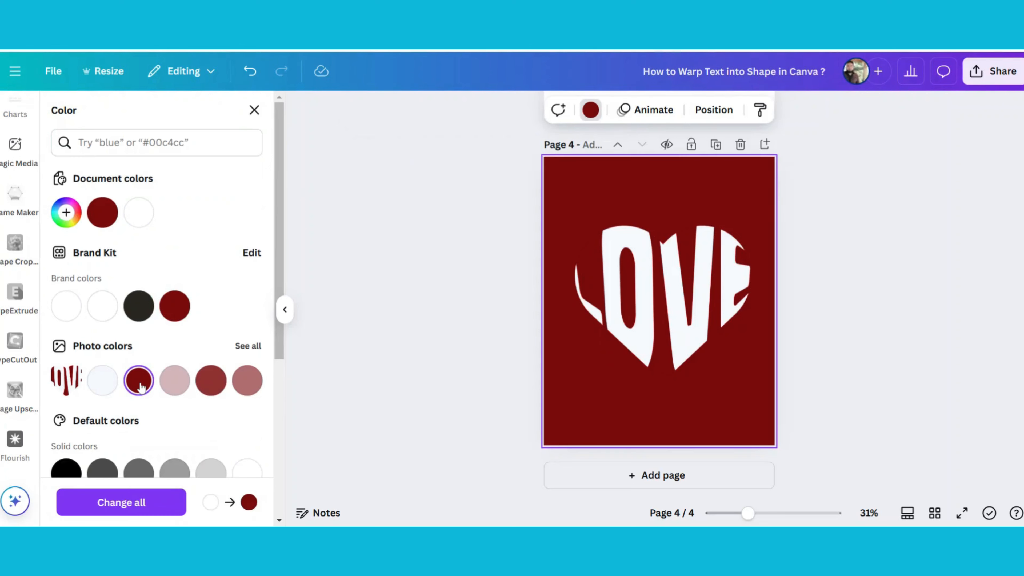
pyautogui.click(175, 381)
pyautogui.scroll(-5, 185, 387)
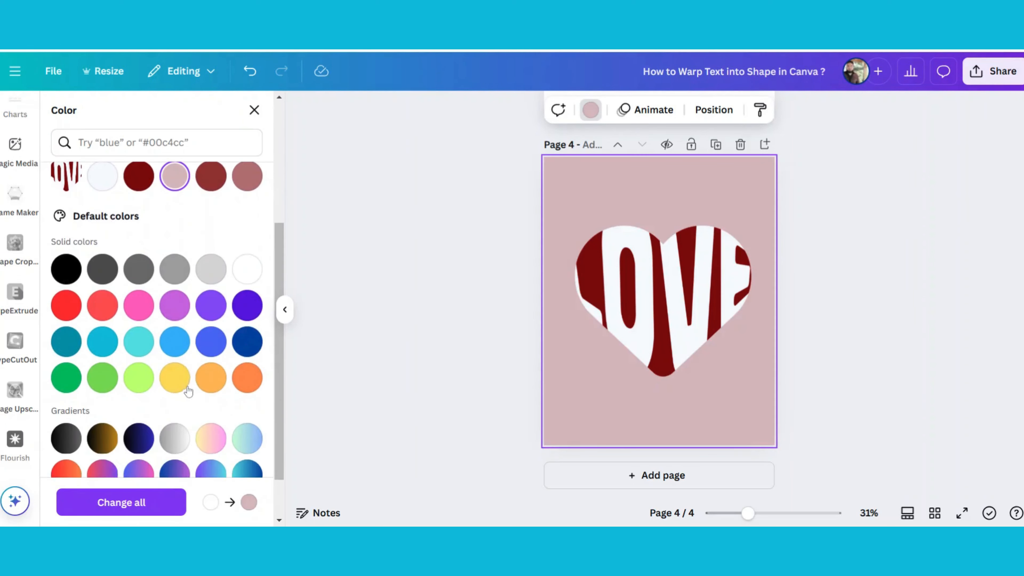
pyautogui.click(178, 383)
pyautogui.click(211, 379)
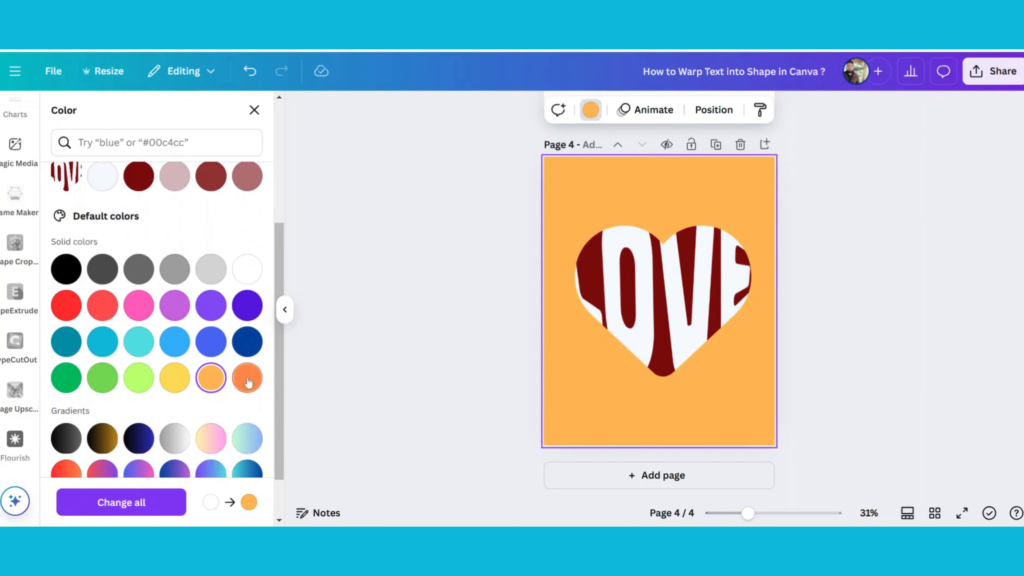
pyautogui.click(248, 379)
pyautogui.click(210, 441)
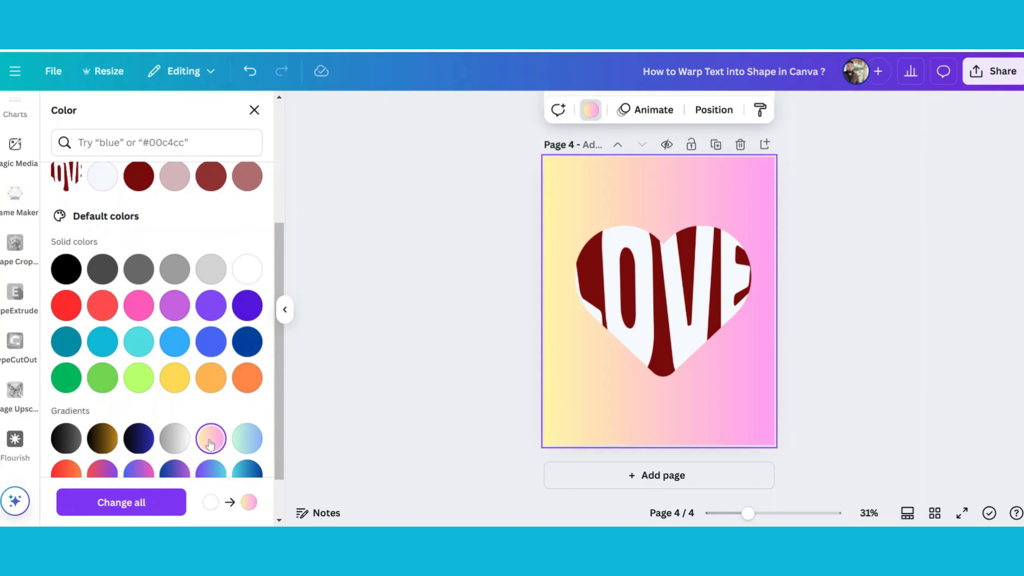
pyautogui.scroll(-2, 210, 441)
pyautogui.click(110, 417)
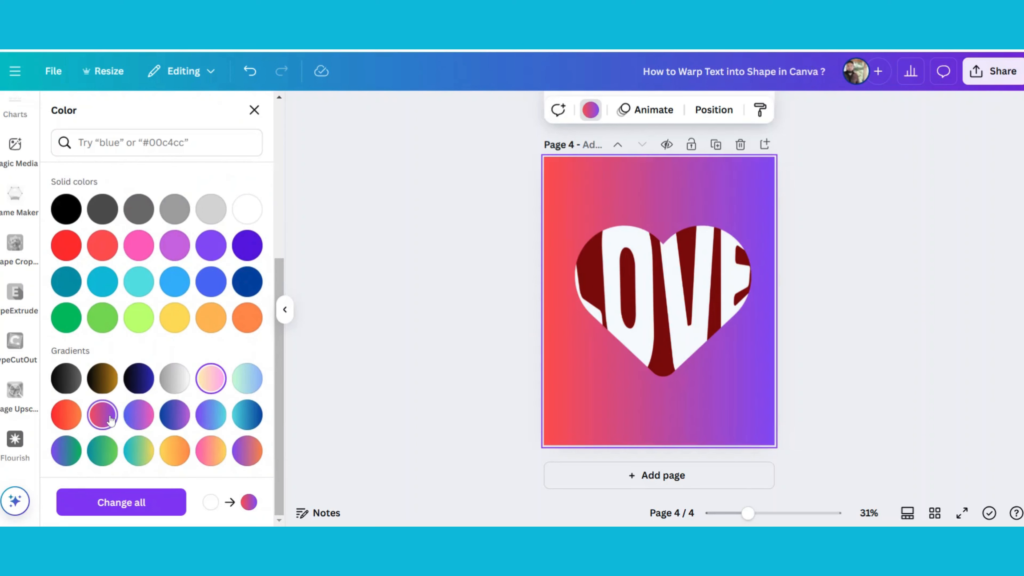
pyautogui.click(74, 413)
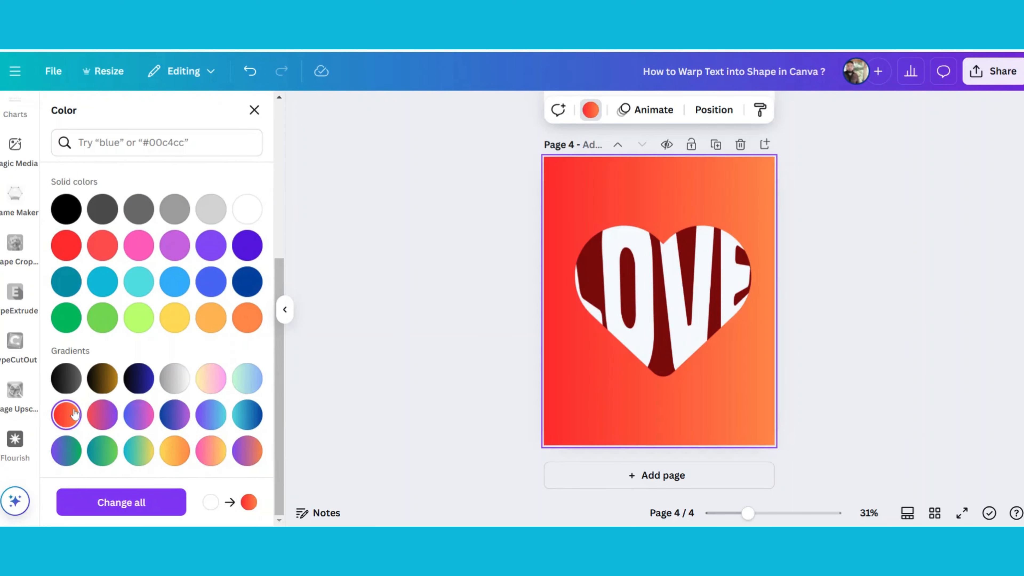
pyautogui.click(139, 451)
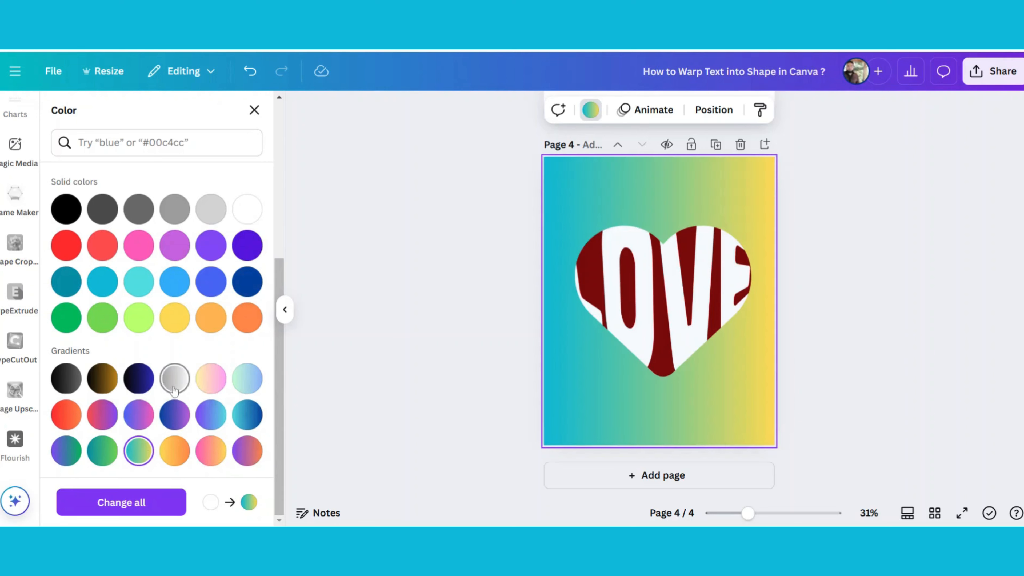
# Step: Set page 4's background to the solid coral red next to bright red in the default colors
pyautogui.scroll(3, 173, 377)
pyautogui.click(102, 381)
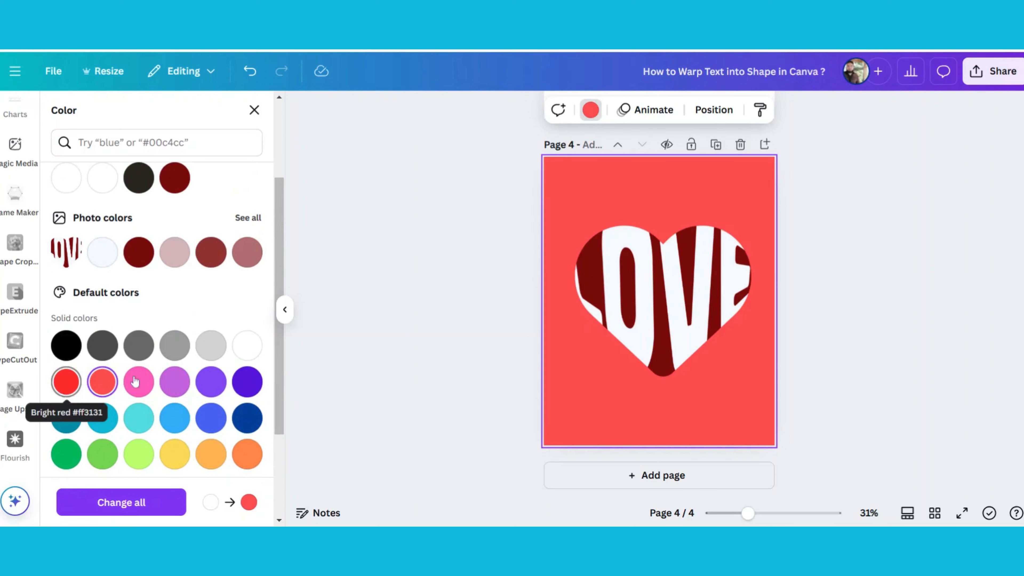
pyautogui.click(449, 304)
# Step: Review the CANVA circle and LOVE heart designs across all four pages, ending on page 4
pyautogui.scroll(5, 455, 326)
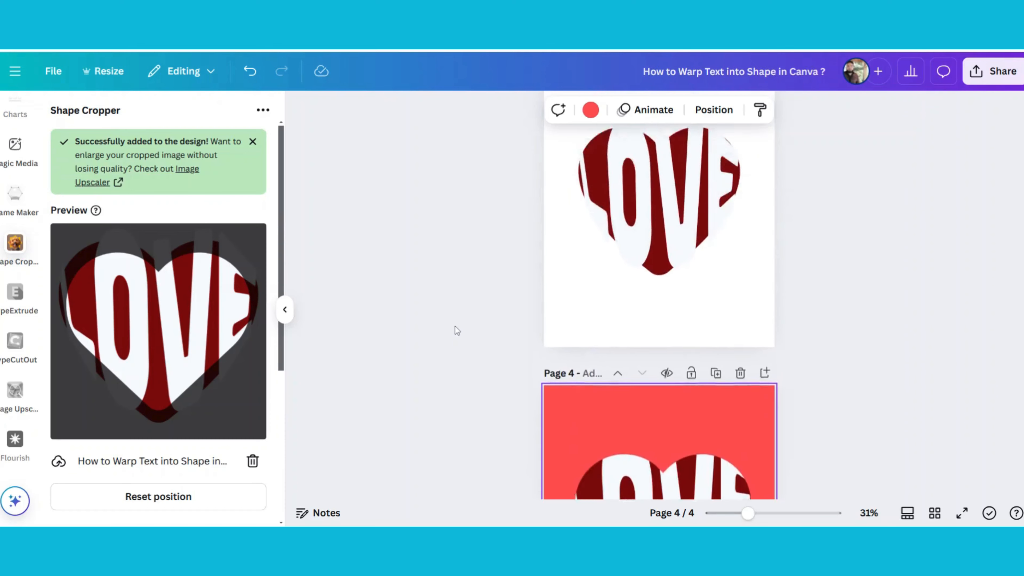
pyautogui.scroll(-3, 455, 326)
pyautogui.scroll(-1, 455, 326)
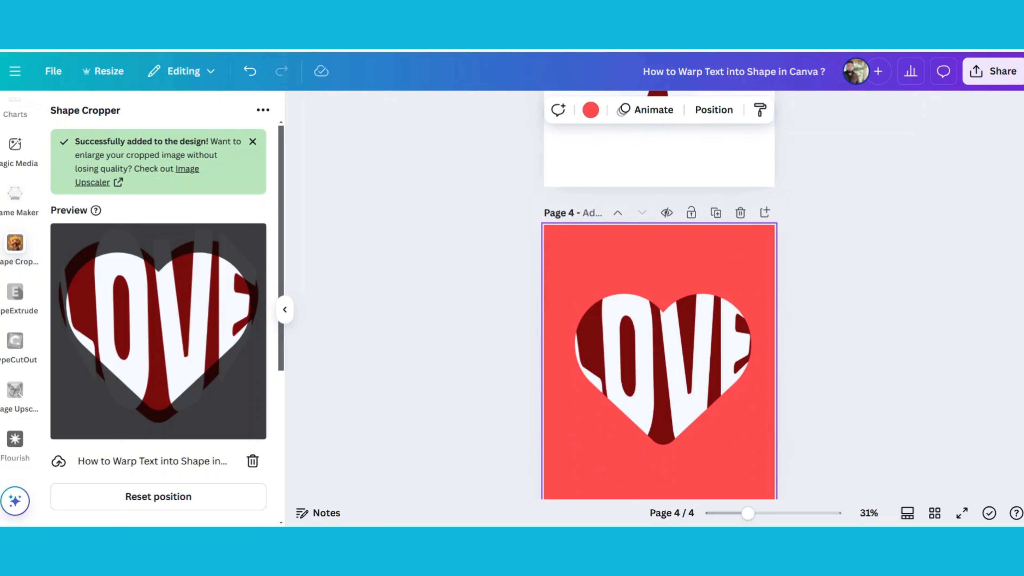
pyautogui.scroll(10, 455, 326)
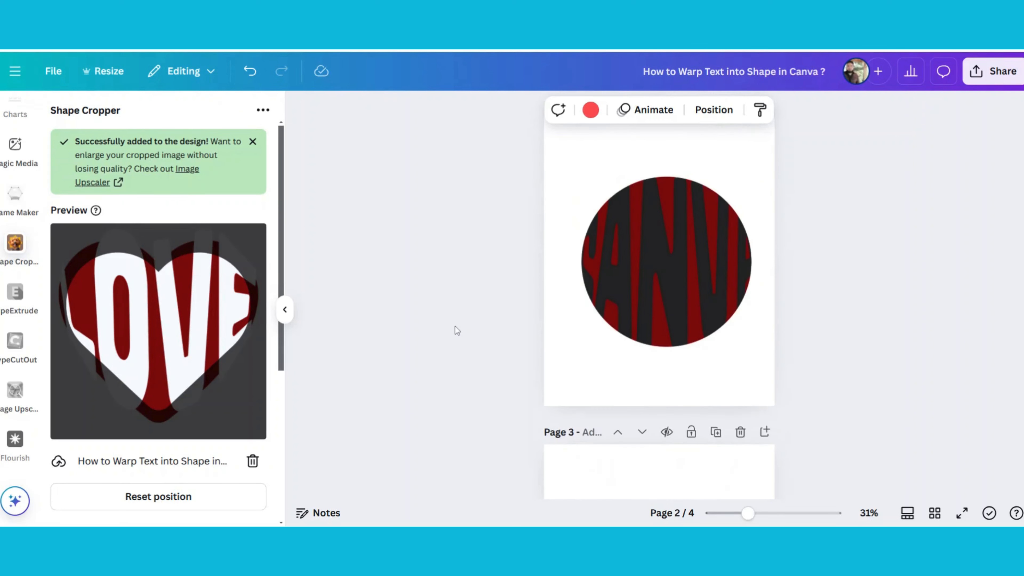
pyautogui.scroll(5, 455, 326)
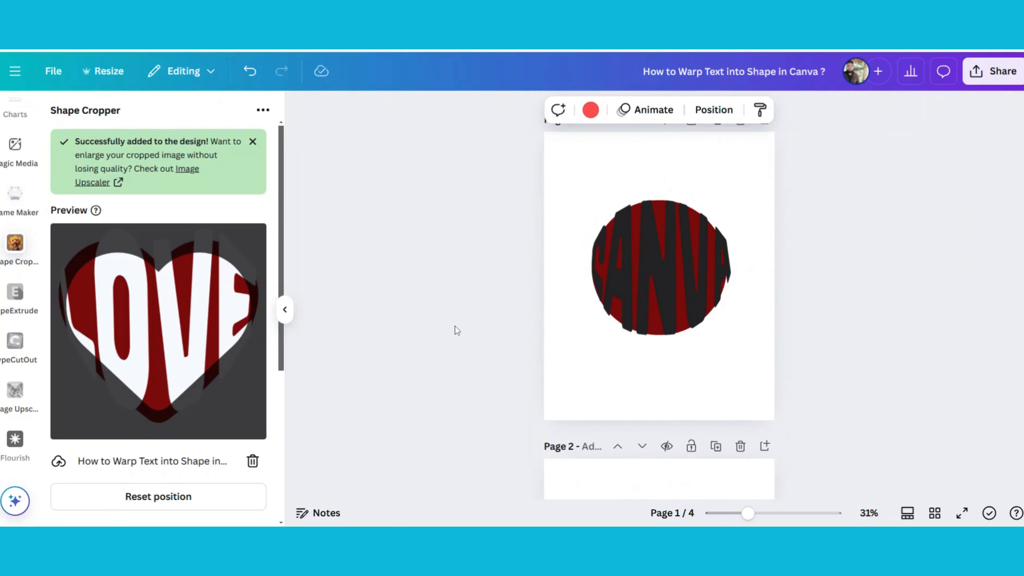
pyautogui.scroll(-15, 456, 326)
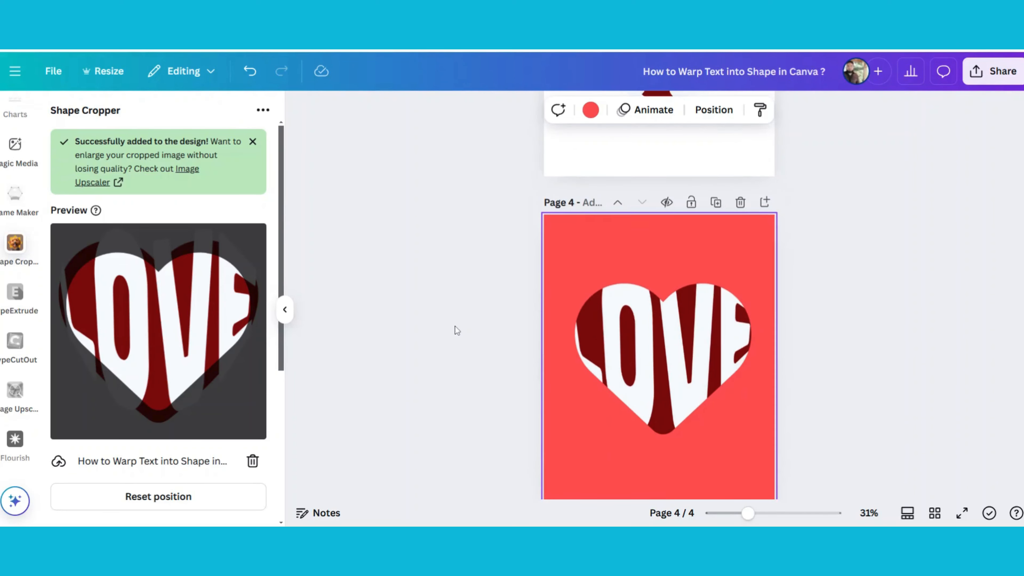